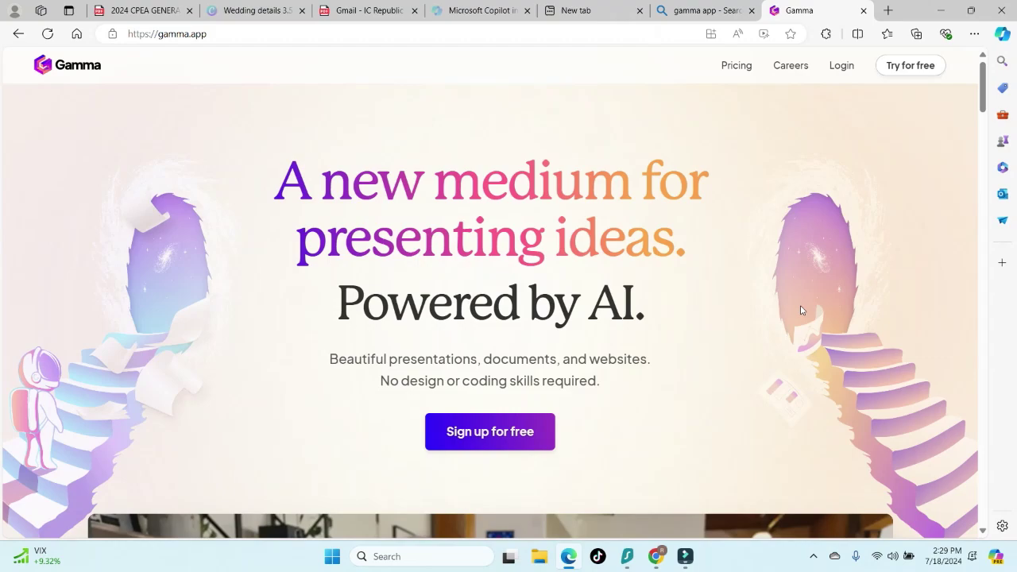
Step: Scroll the gamma.app homepage from the AI presentation headline down to the 3D universe illustration
scroll(732, 246, down, 1)
scroll(732, 246, down, 2)
scroll(732, 246, down, 2)
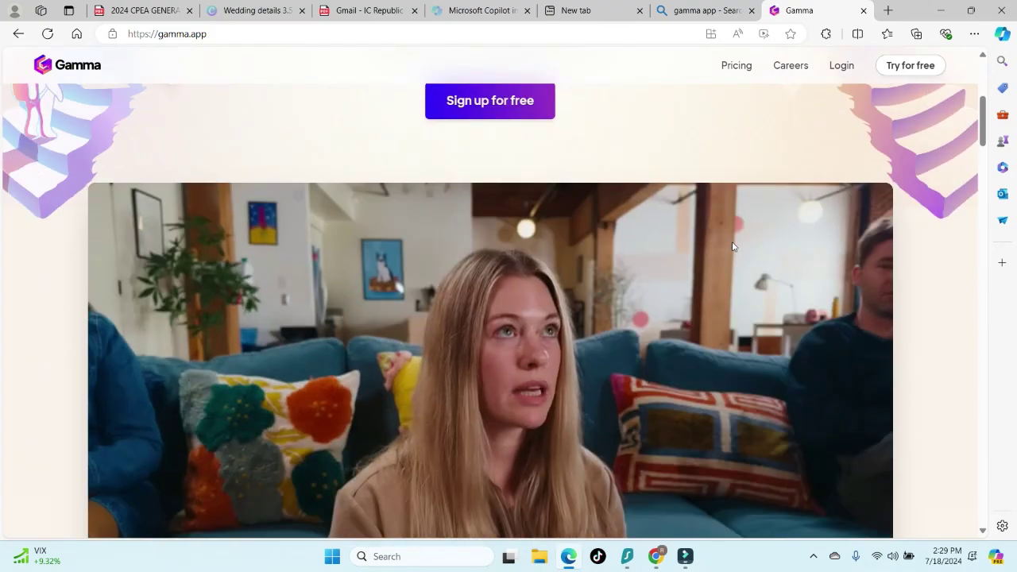
scroll(733, 246, down, 2)
scroll(733, 246, down, 2)
scroll(732, 246, down, 2)
scroll(733, 246, down, 1)
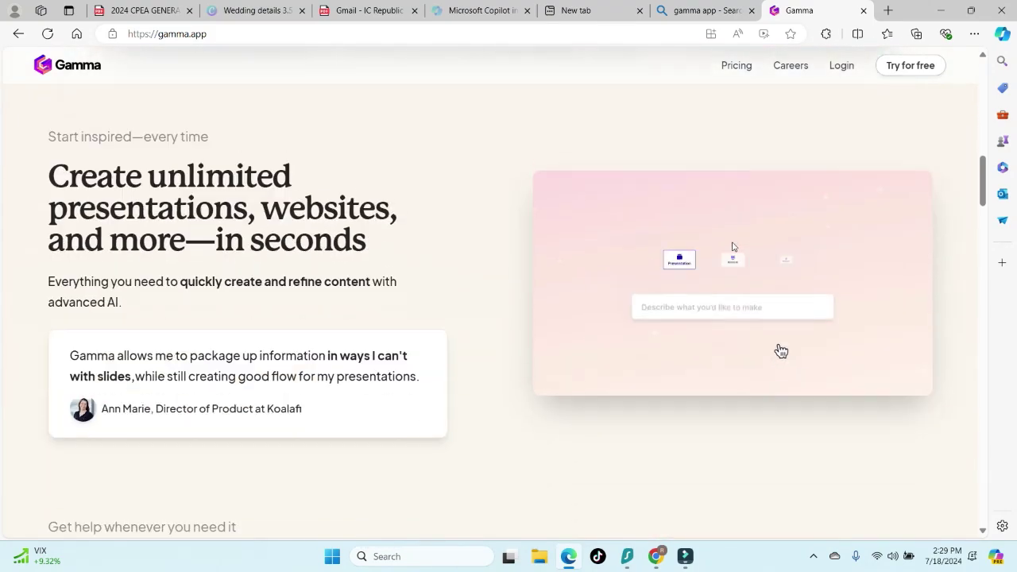
scroll(732, 246, down, 1)
scroll(732, 246, down, 4)
scroll(732, 246, down, 1)
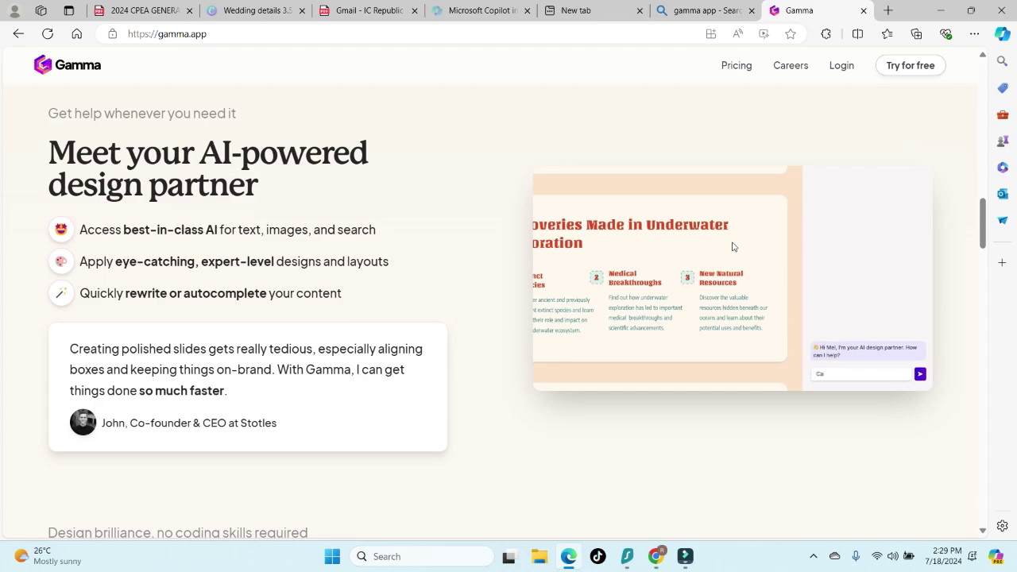
scroll(732, 246, down, 3)
scroll(733, 246, down, 2)
scroll(732, 246, down, 2)
scroll(732, 247, down, 3)
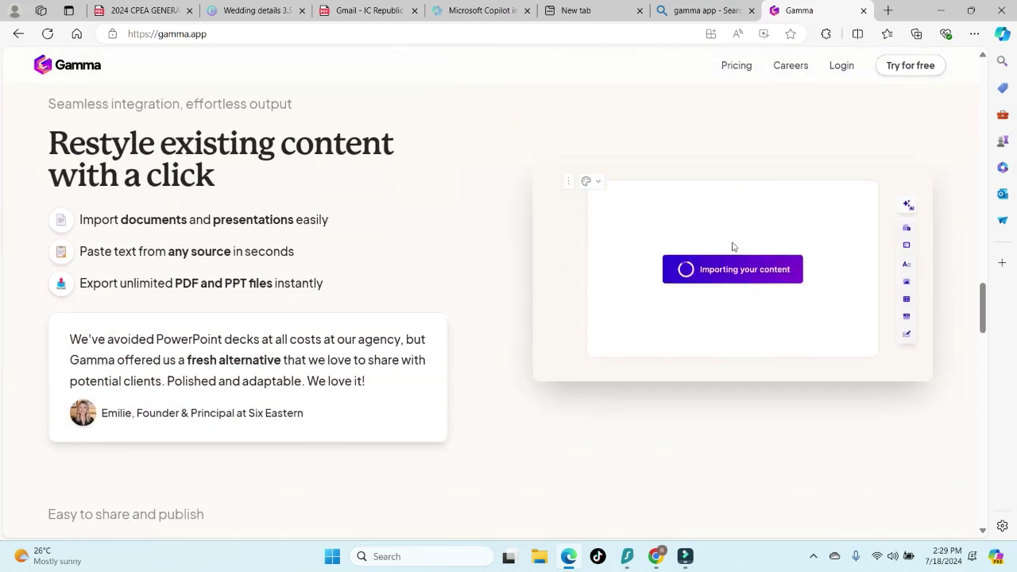
scroll(732, 246, down, 3)
scroll(732, 246, down, 1)
scroll(732, 247, down, 3)
scroll(732, 246, down, 3)
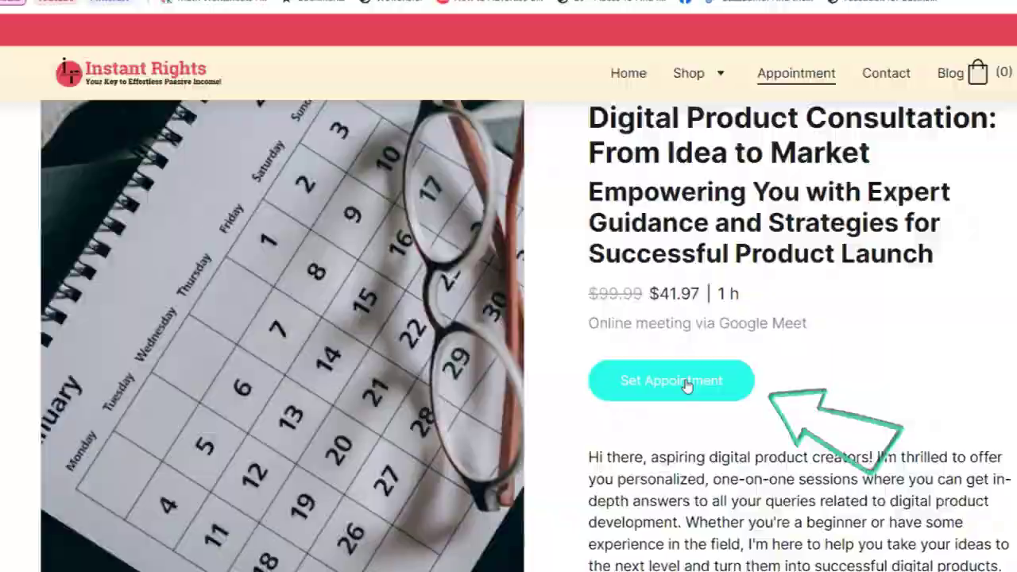
Step: Open the Instant Rights consultation calendar and pick Friday, July 19, 2024
click(681, 384)
click(626, 310)
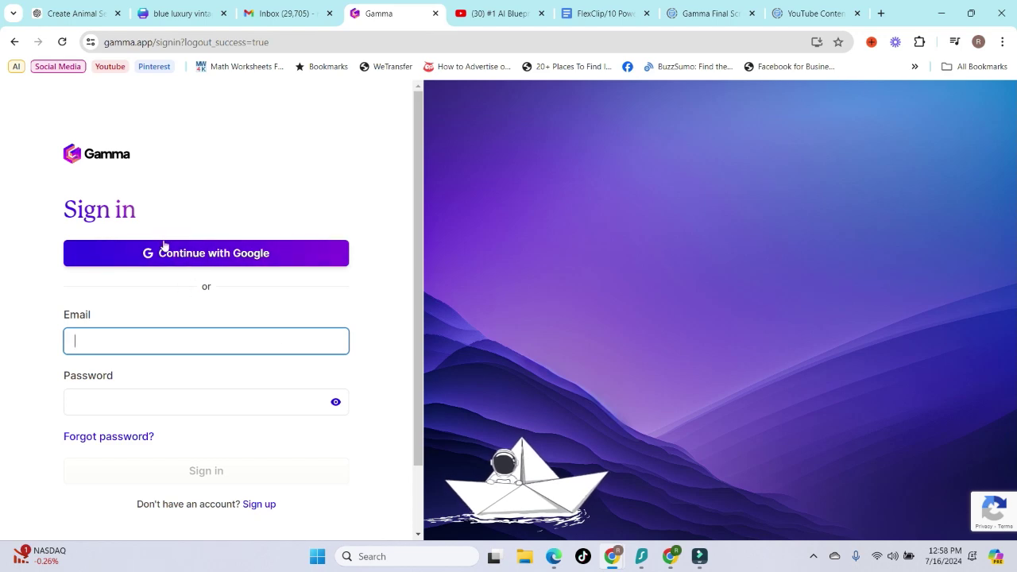
Step: Sign in to Gamma with a Google account and look over the dashboard
click(226, 254)
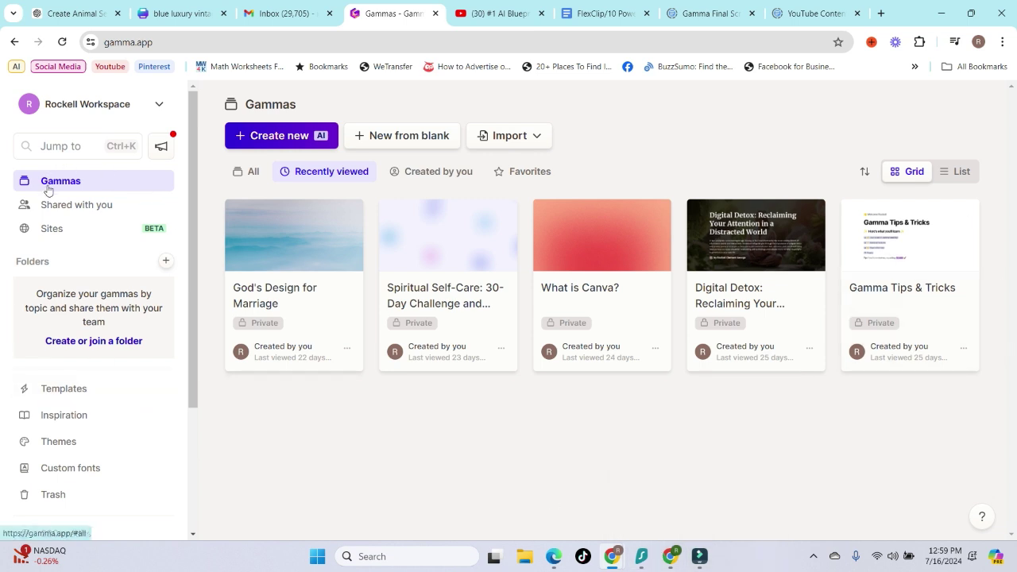
scroll(79, 238, down, 2)
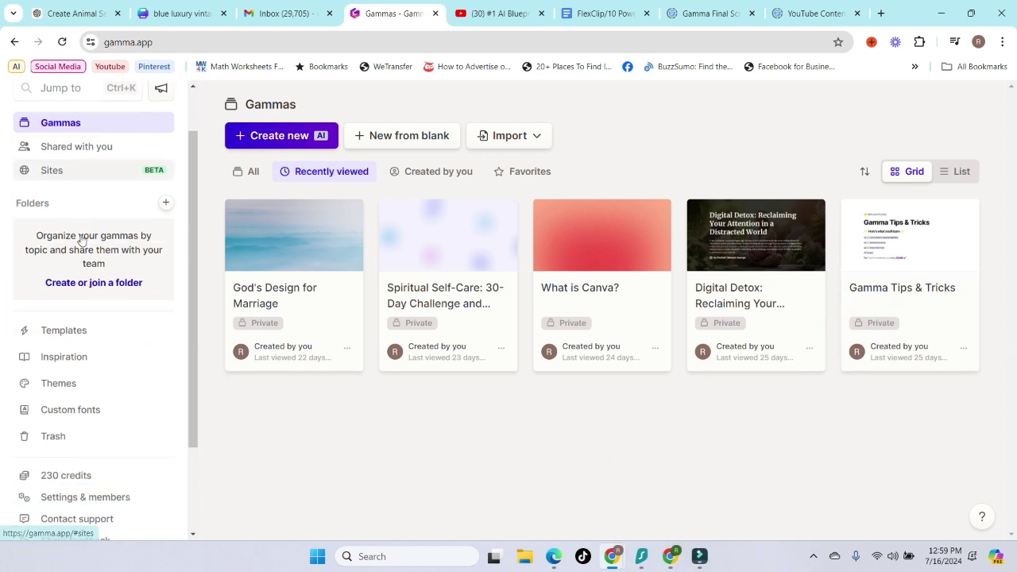
scroll(102, 313, up, 2)
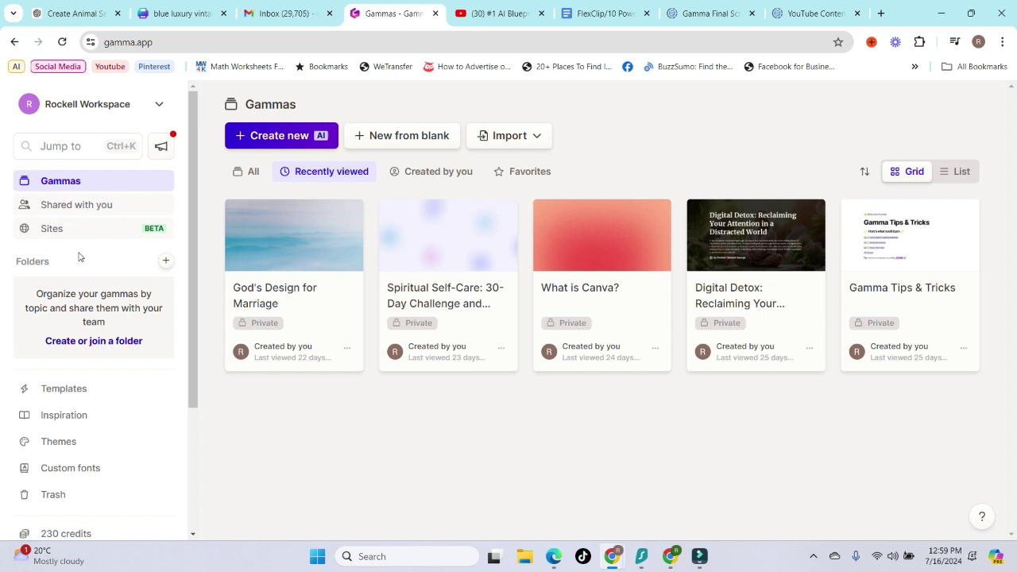
scroll(78, 257, down, 2)
scroll(88, 310, down, 1)
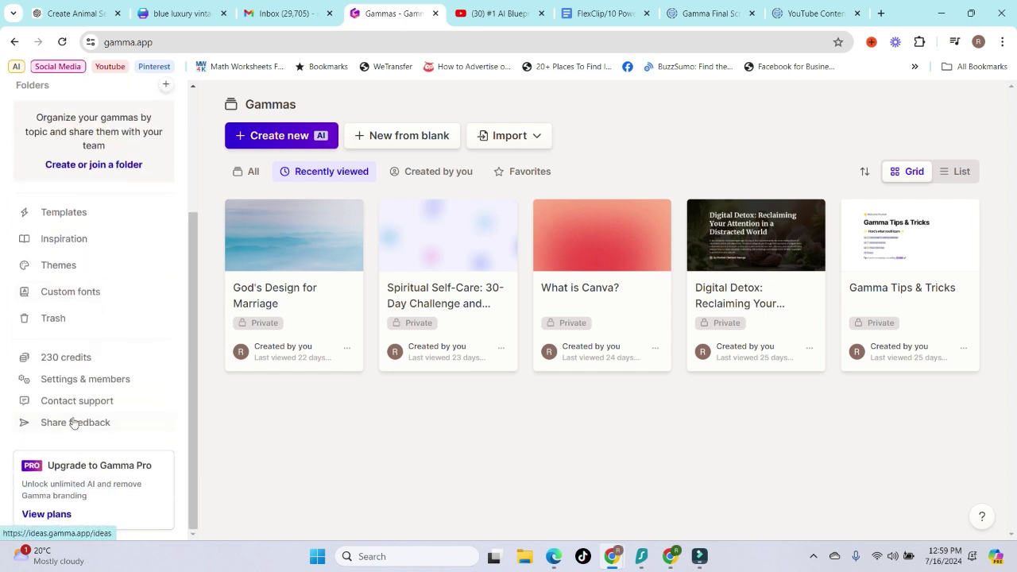
scroll(111, 270, up, 3)
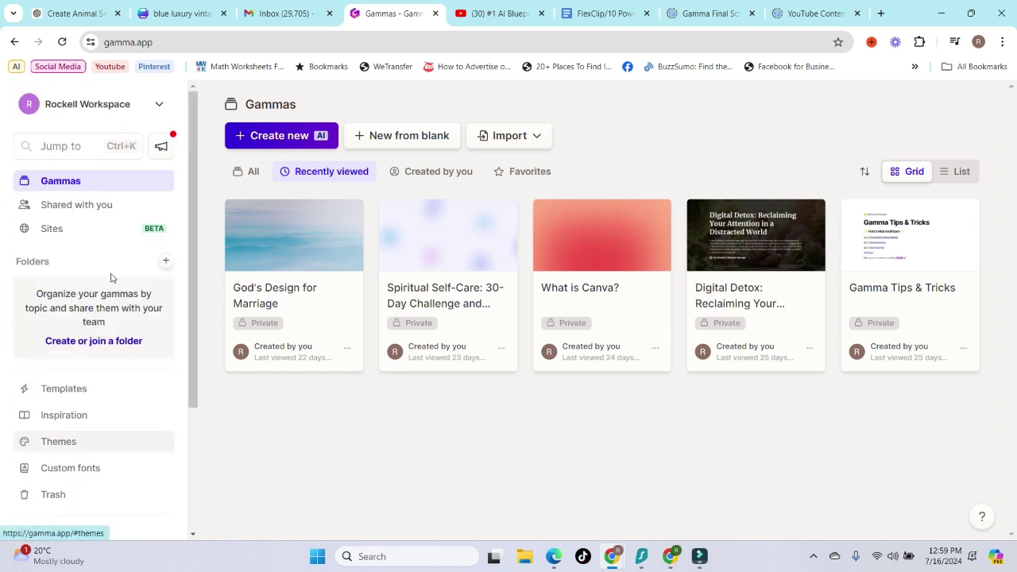
Step: Browse the Templates gallery, then the Inspiration examples made with Gamma
click(76, 397)
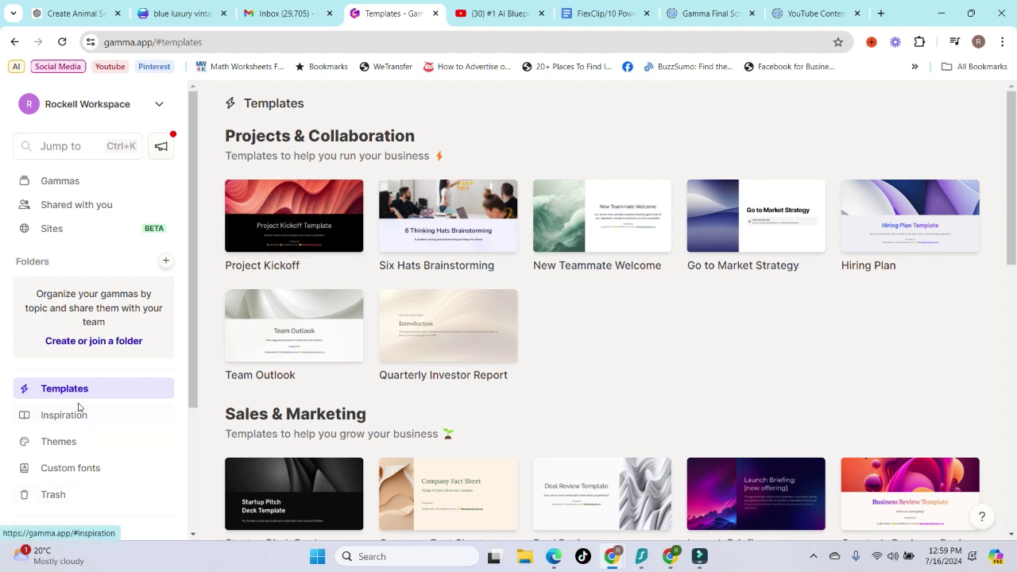
scroll(411, 397, down, 4)
scroll(410, 397, down, 2)
scroll(411, 397, down, 3)
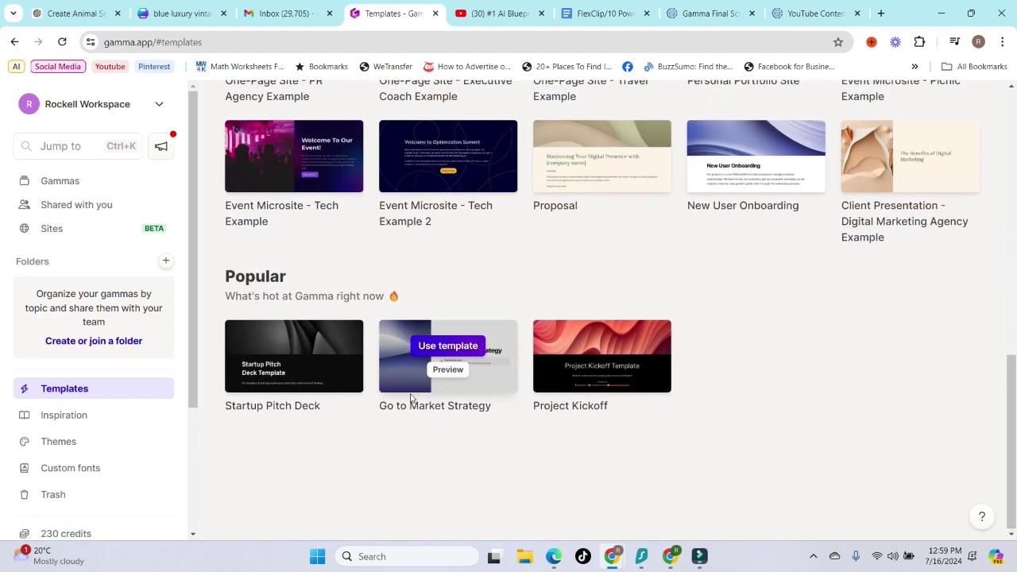
click(68, 414)
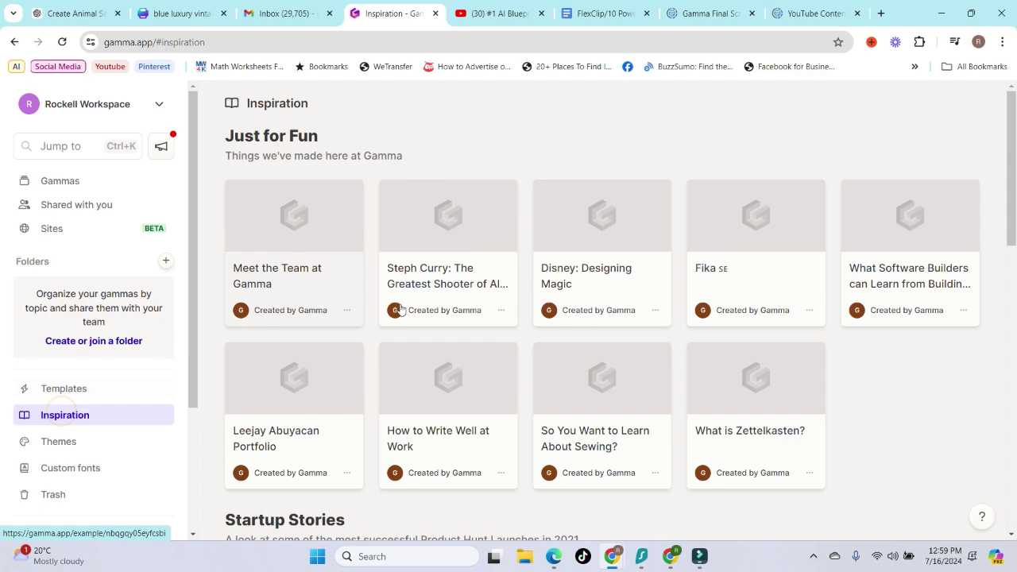
scroll(350, 405, down, 3)
scroll(352, 413, down, 3)
scroll(351, 413, down, 3)
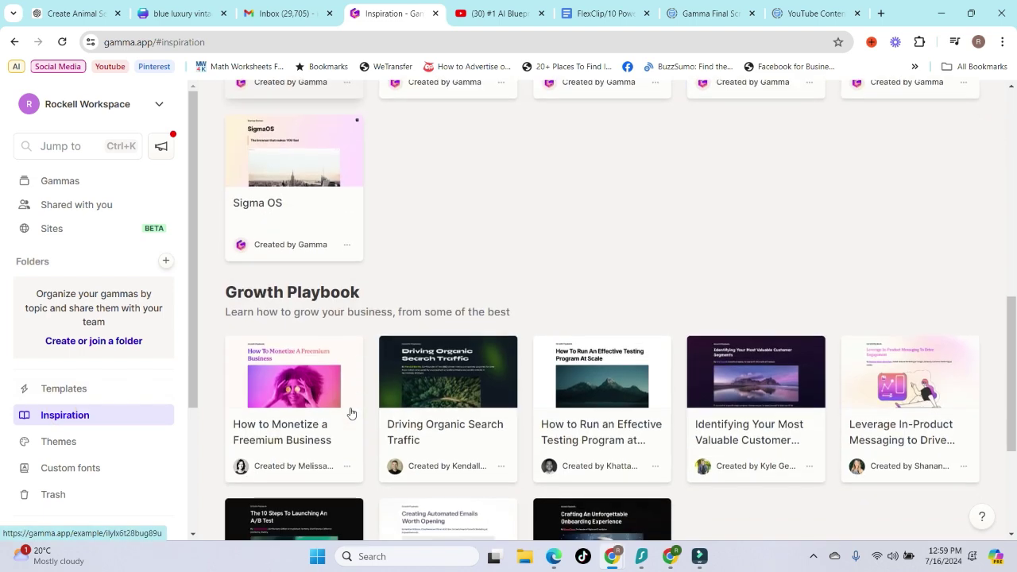
scroll(351, 413, down, 2)
Step: On the Themes page, compare Standard and Custom themes and cancel a new custom theme
click(82, 443)
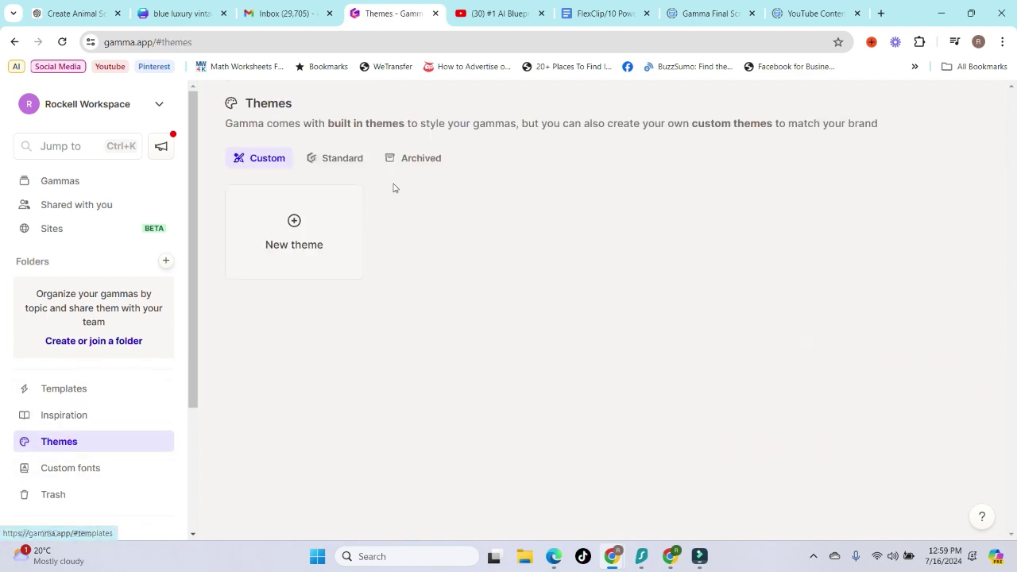
click(335, 158)
click(270, 159)
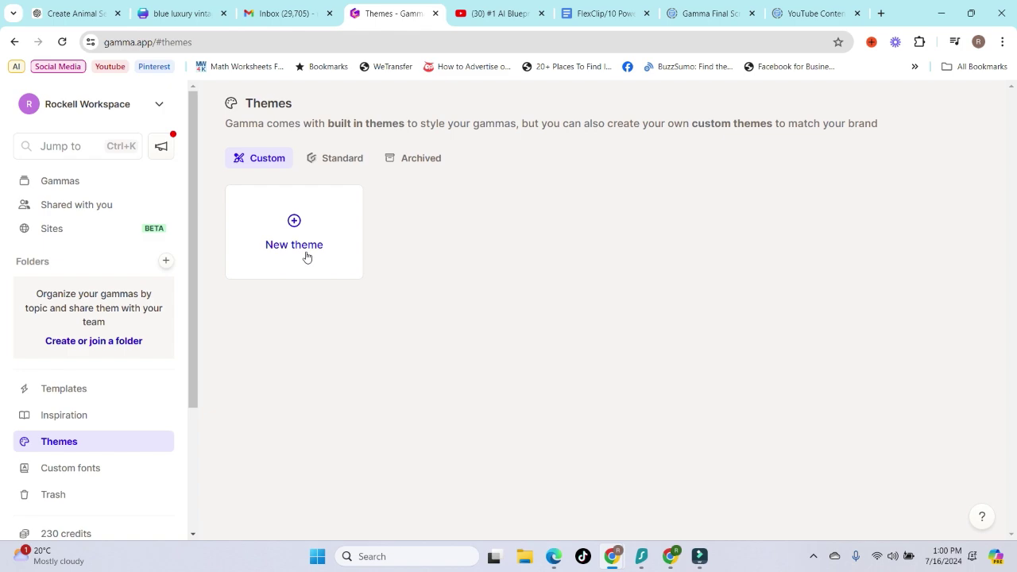
click(295, 225)
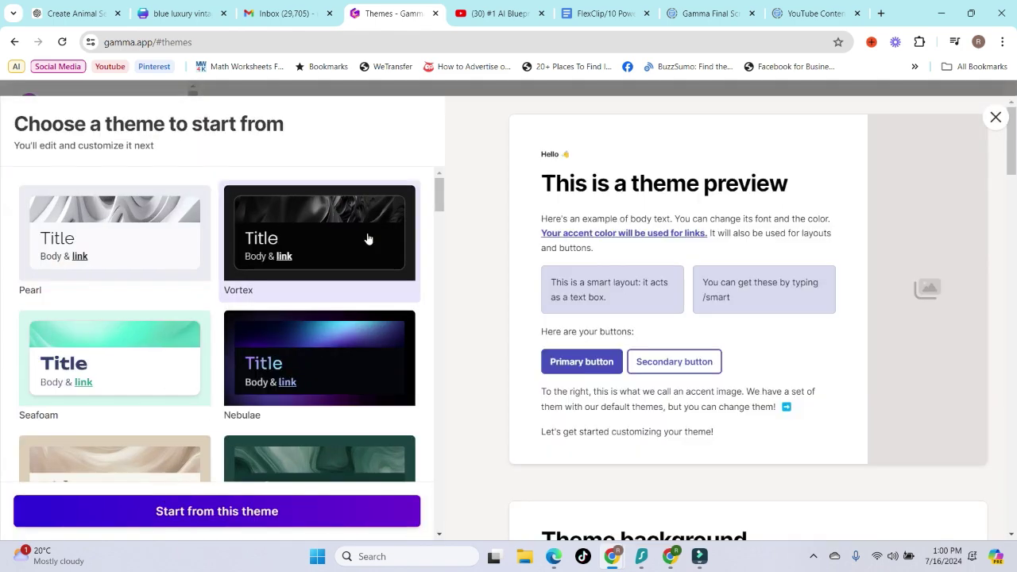
click(995, 120)
click(351, 158)
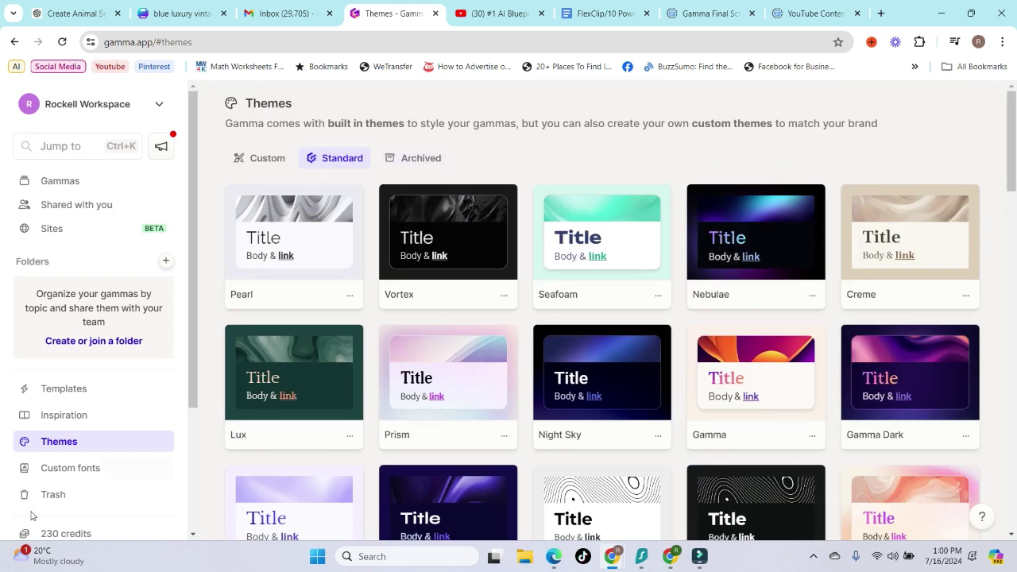
Step: Visit Custom fonts, Shared with you and the empty Sites page, then return to Gammas
click(85, 469)
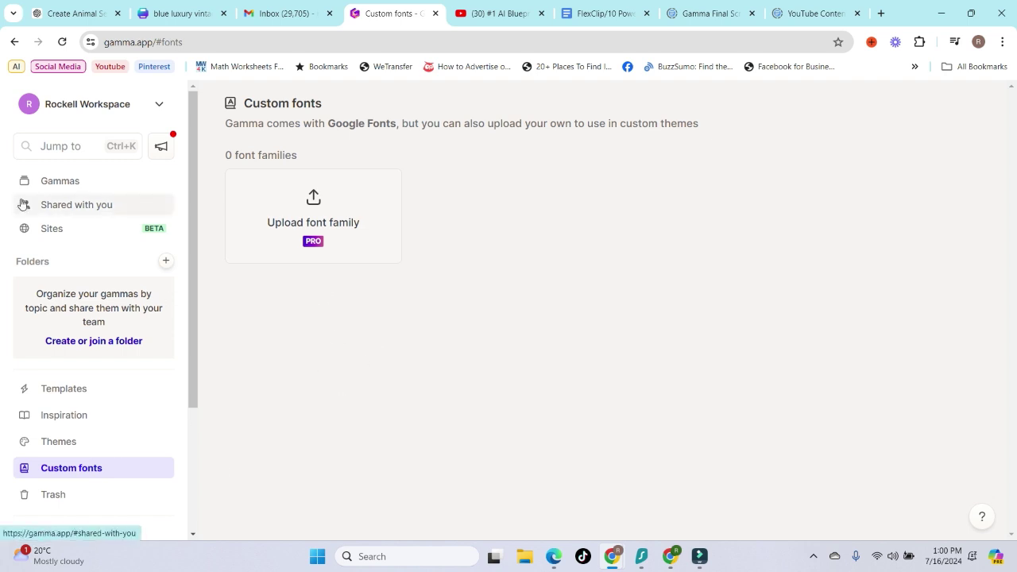
click(59, 180)
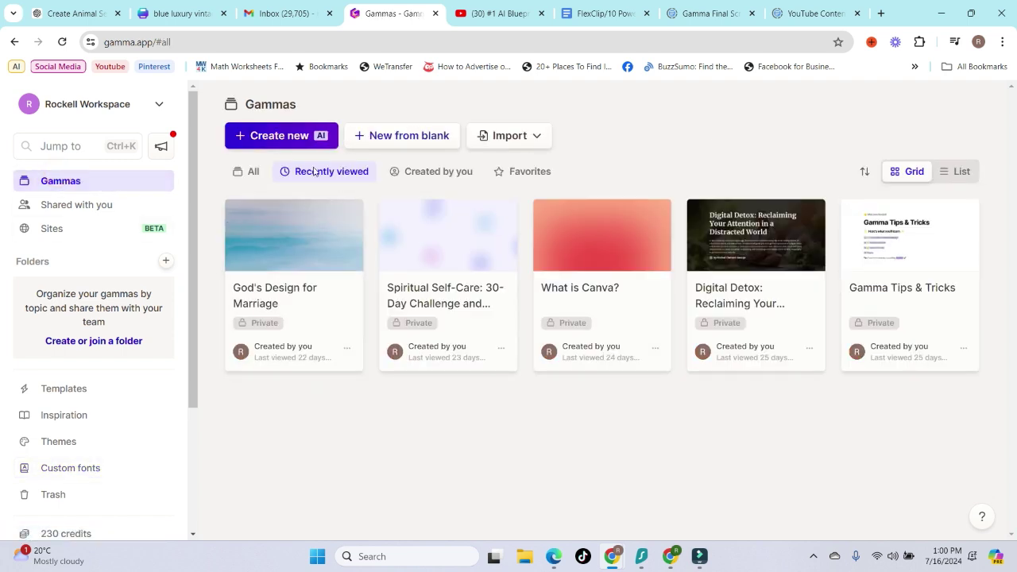
click(88, 208)
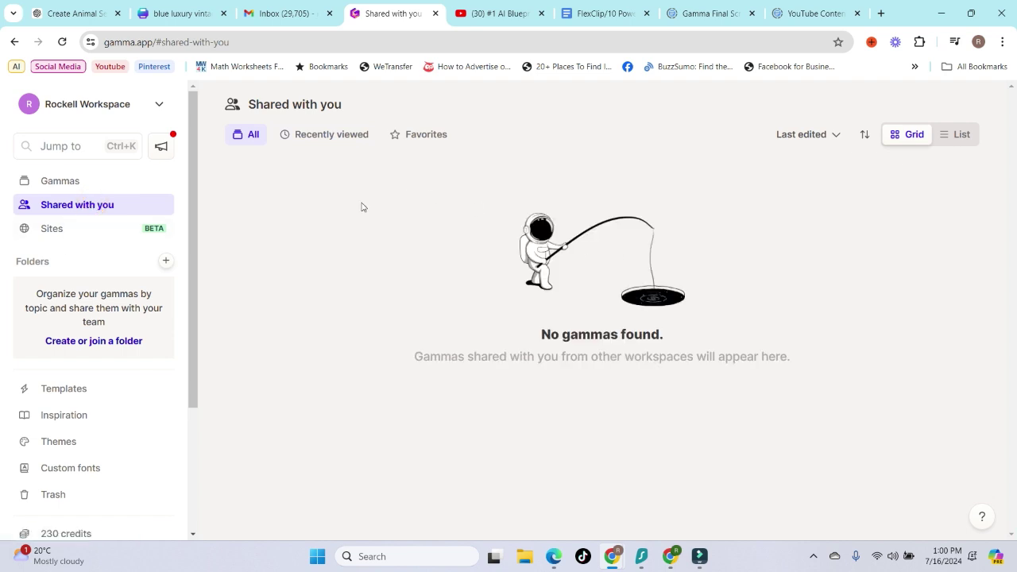
click(67, 230)
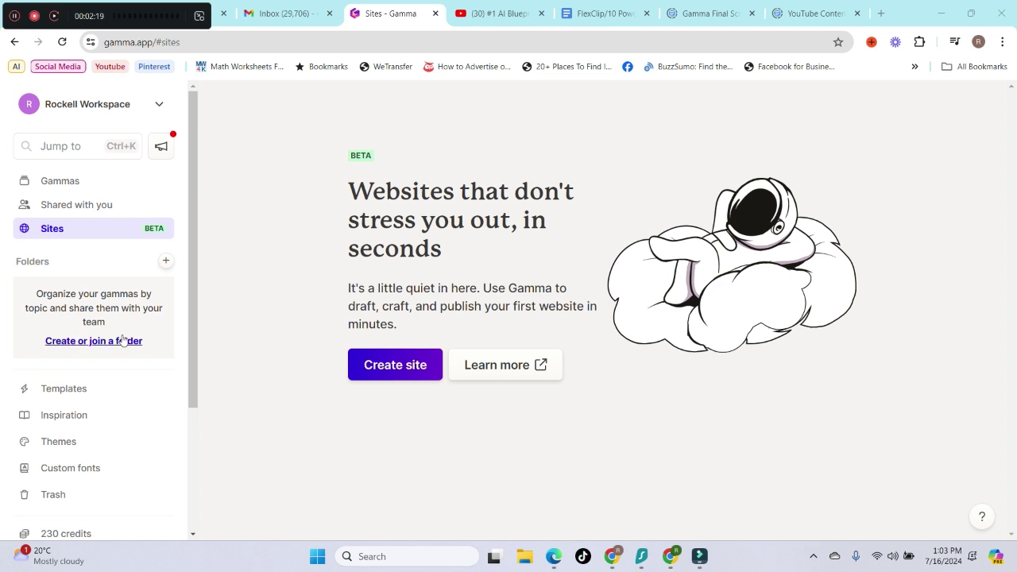
scroll(120, 295, down, 2)
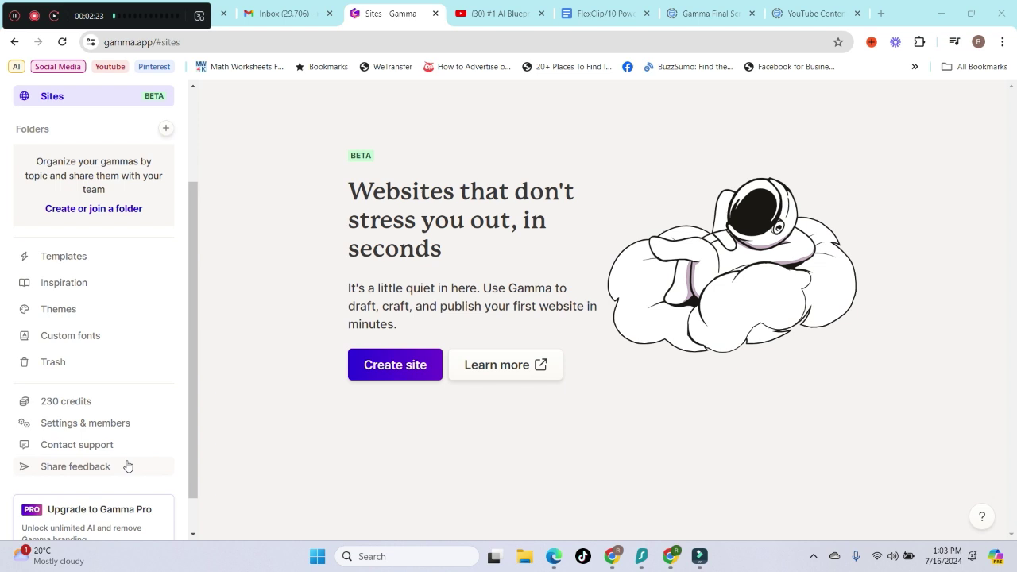
scroll(131, 444, down, 1)
scroll(135, 415, up, 3)
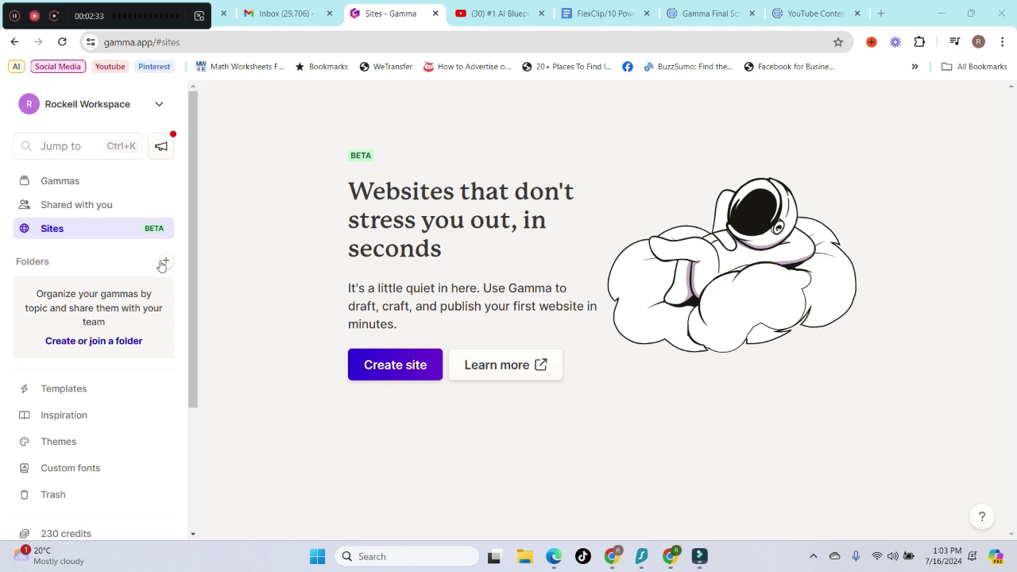
click(63, 182)
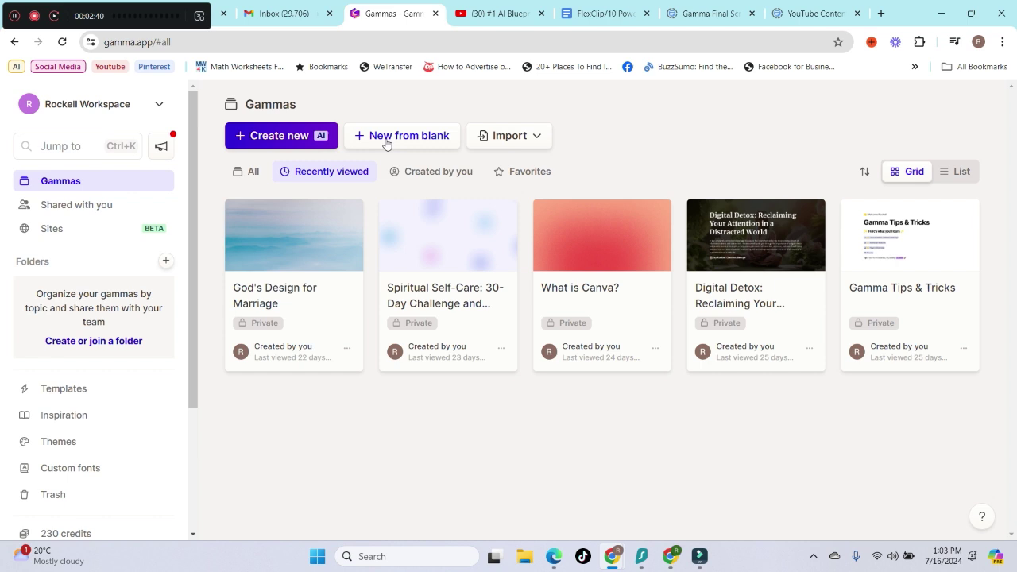
Step: Toggle the import-content options menu open, closed and open again
click(533, 137)
click(534, 137)
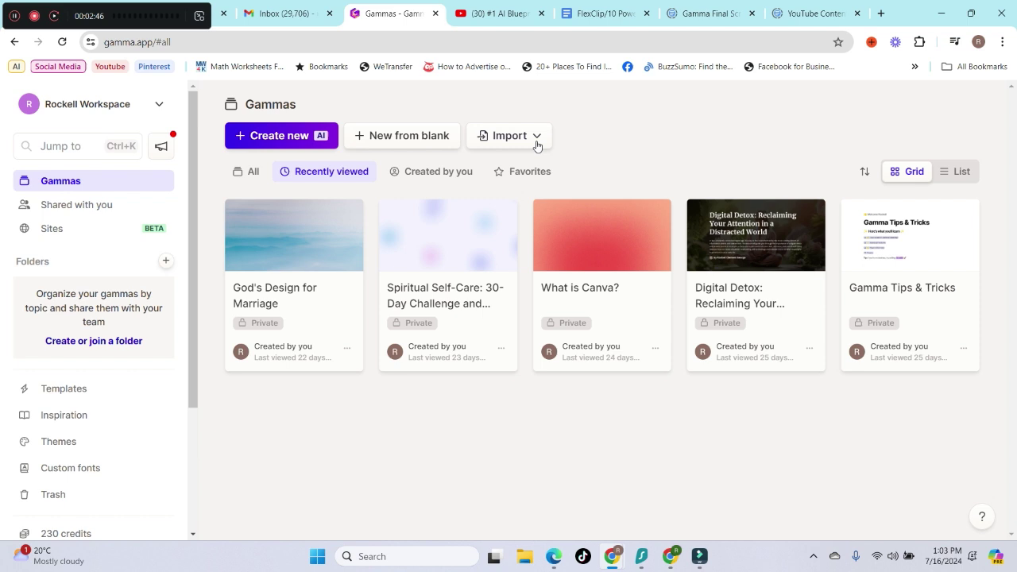
click(534, 139)
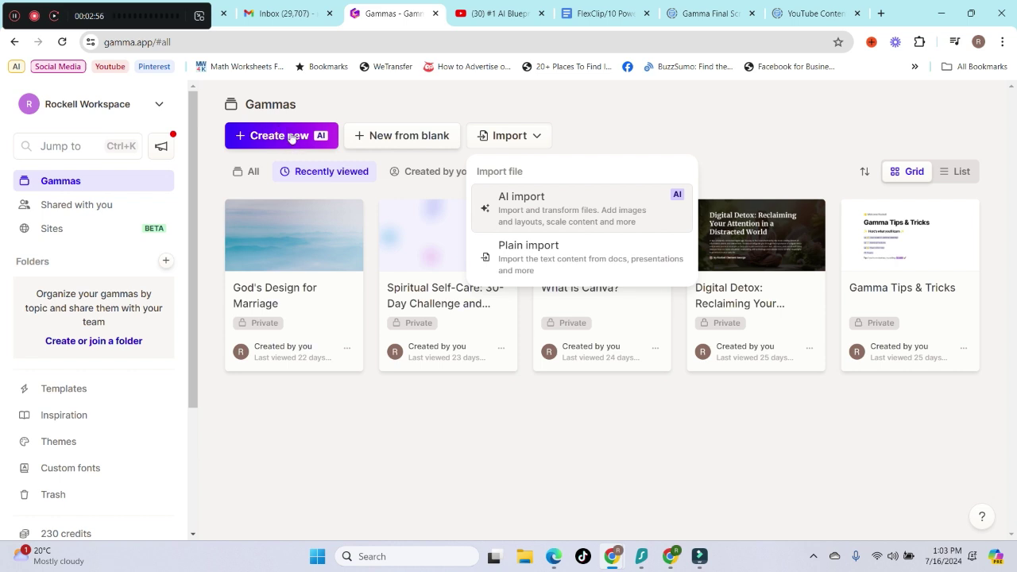
Step: Start a new gamma with AI and choose Generate from a one-line prompt
click(275, 136)
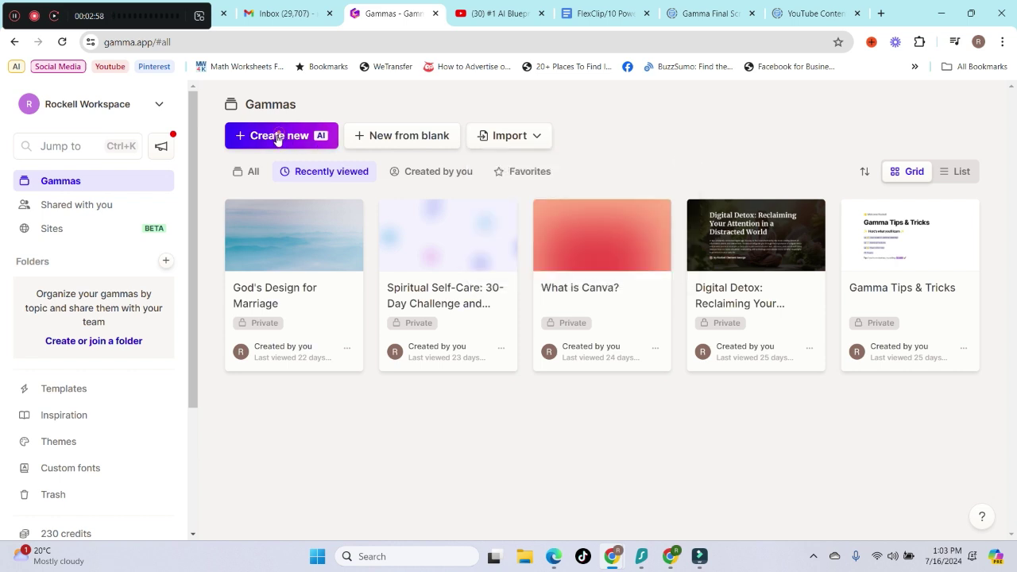
scroll(625, 374, down, 3)
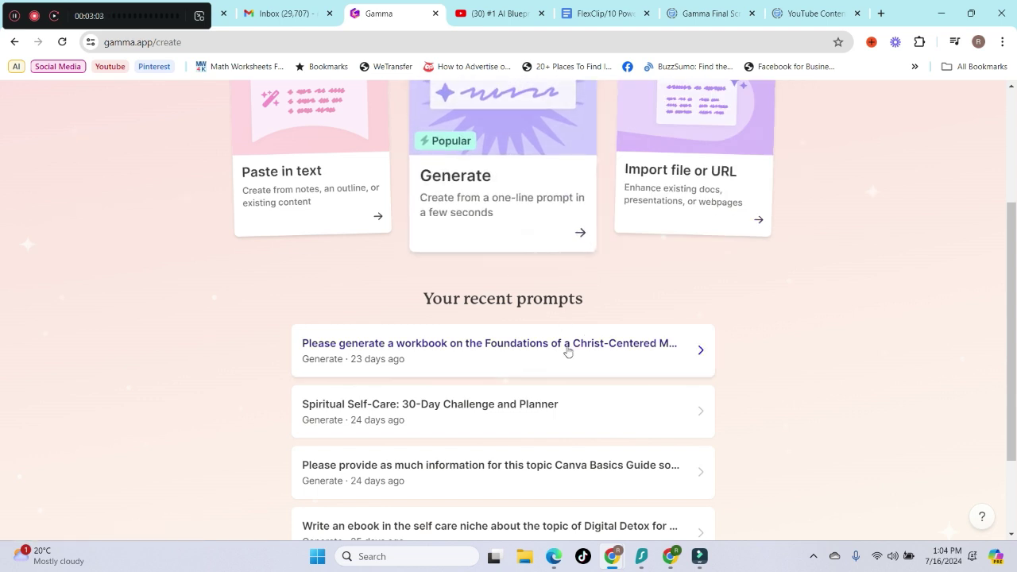
scroll(569, 373, down, 2)
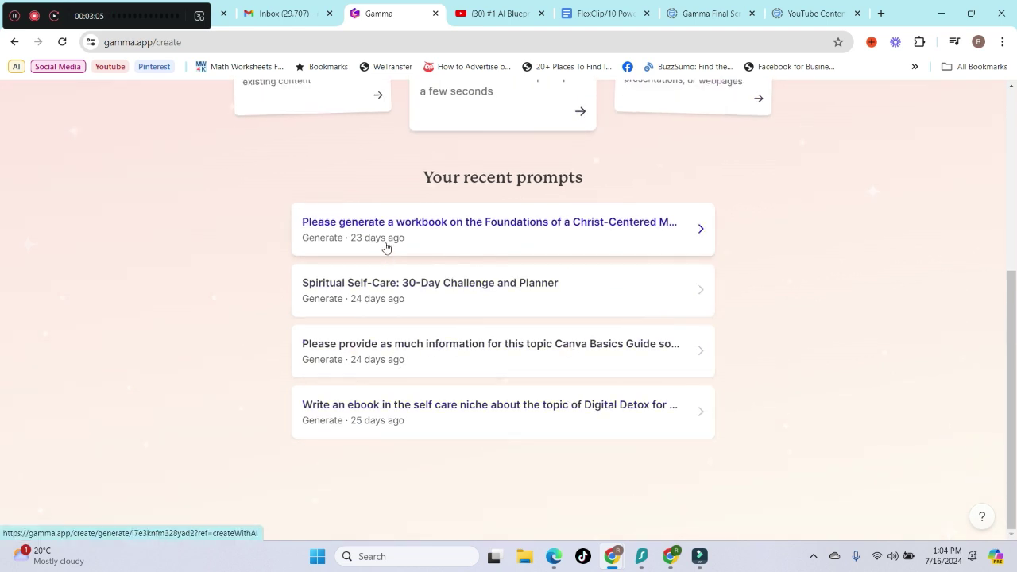
scroll(745, 438, up, 4)
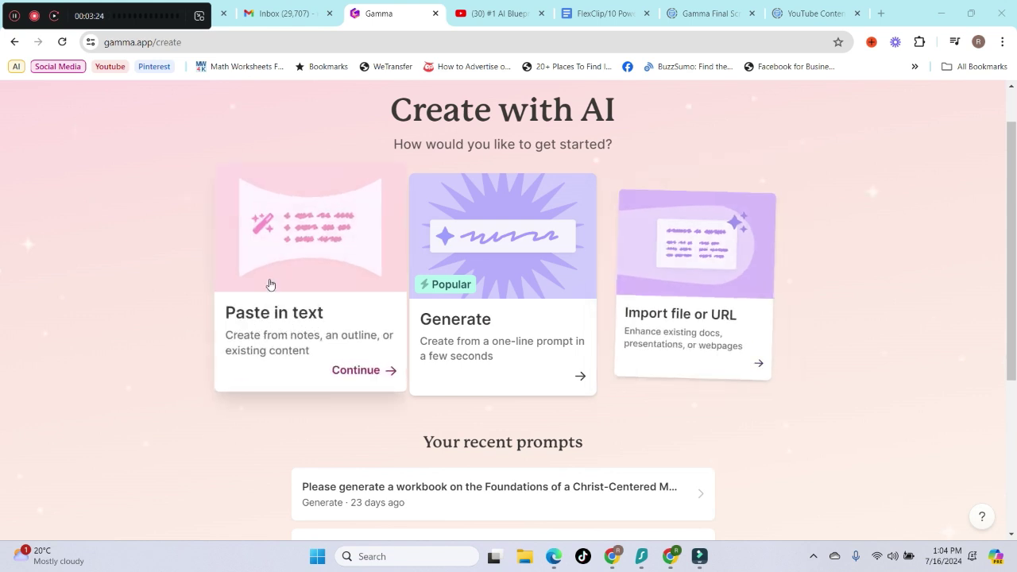
scroll(543, 297, up, 2)
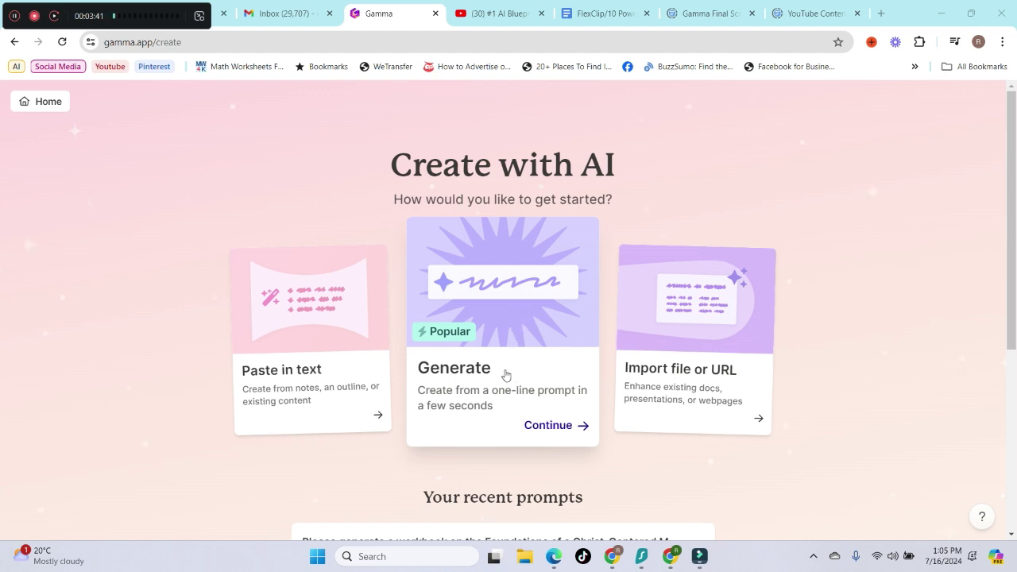
click(547, 425)
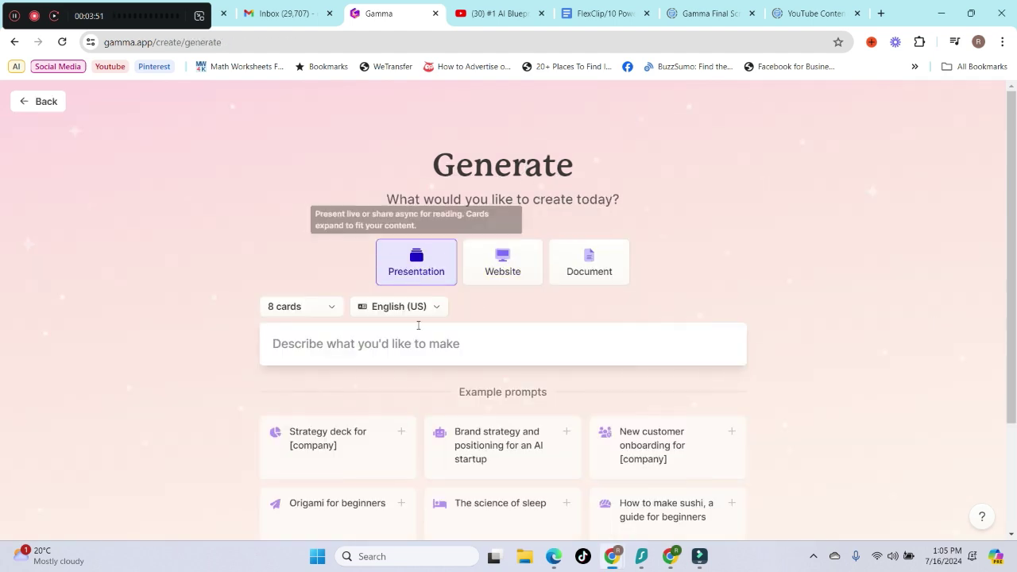
Step: Check the card-count options, preview Website, then switch the format to Document at 8 cards
scroll(349, 326, down, 1)
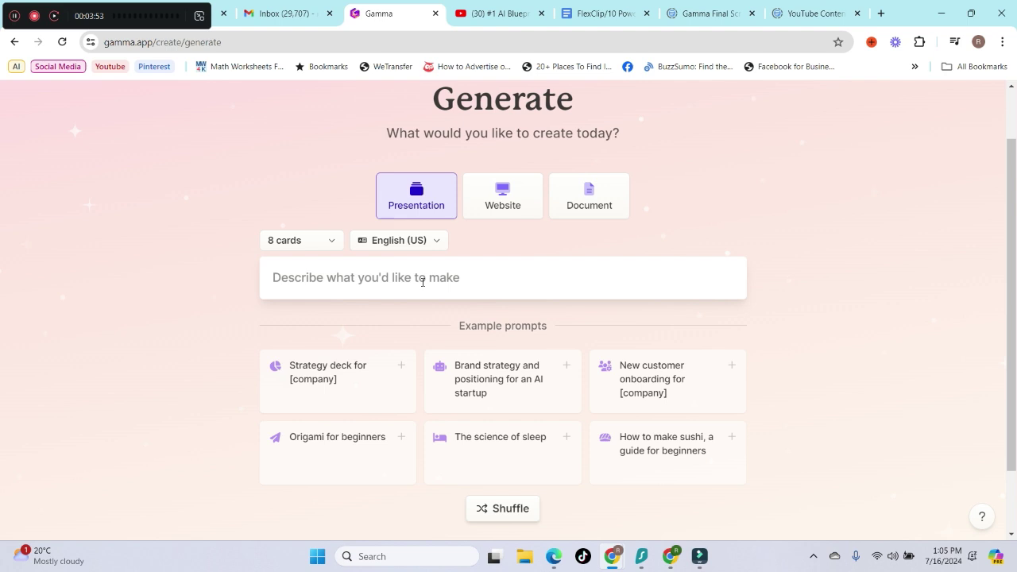
click(334, 243)
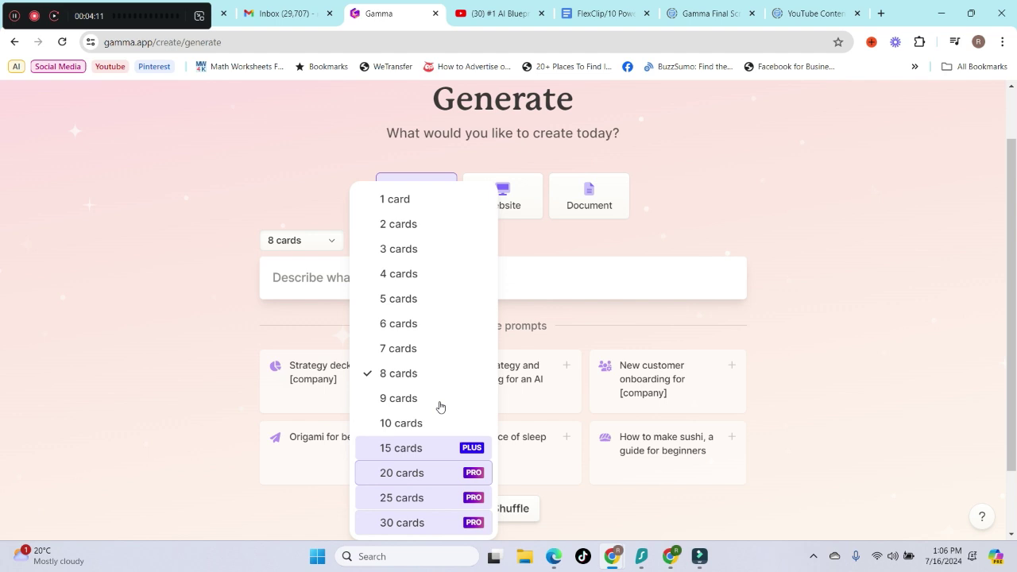
click(532, 284)
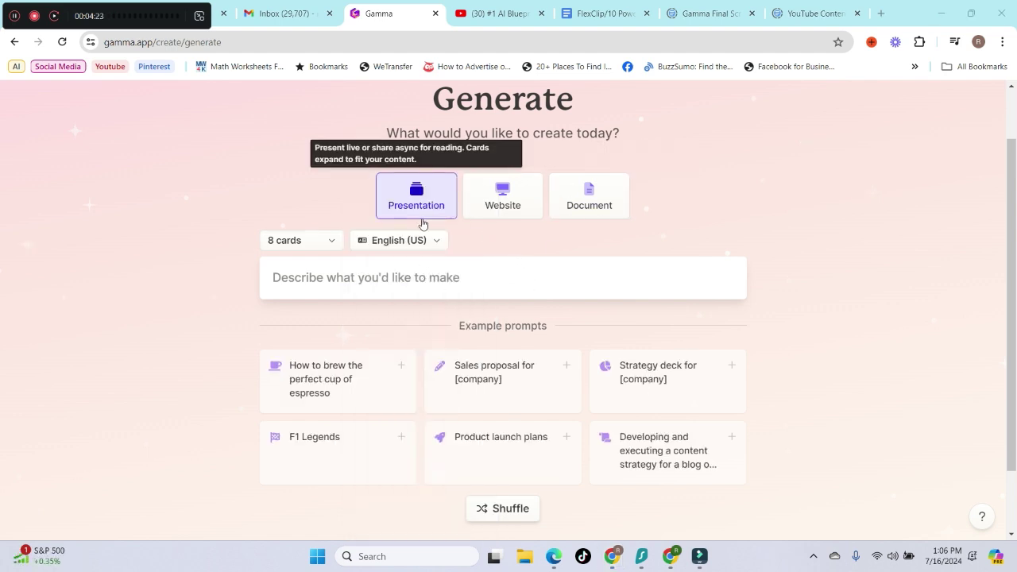
click(499, 209)
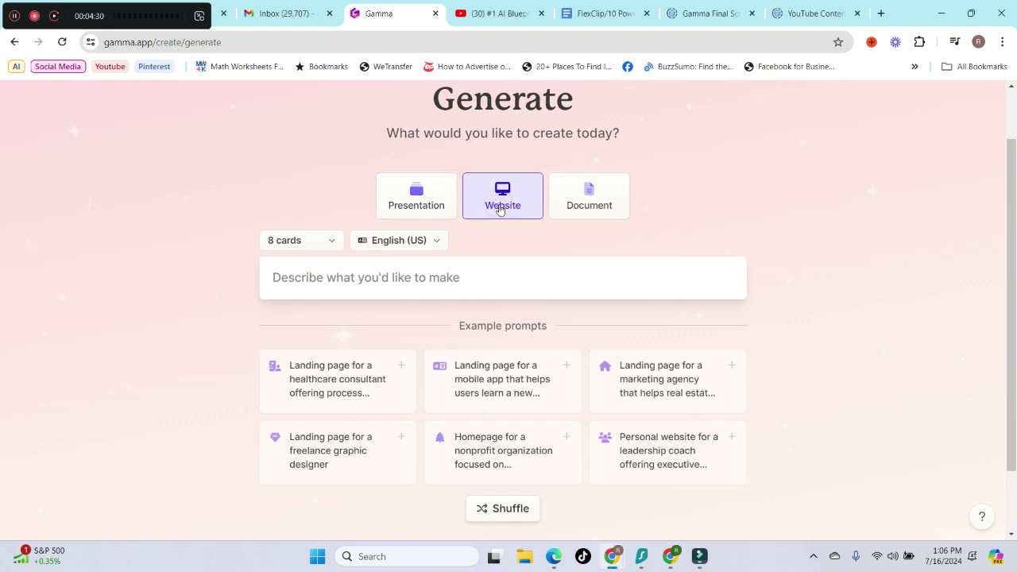
click(577, 204)
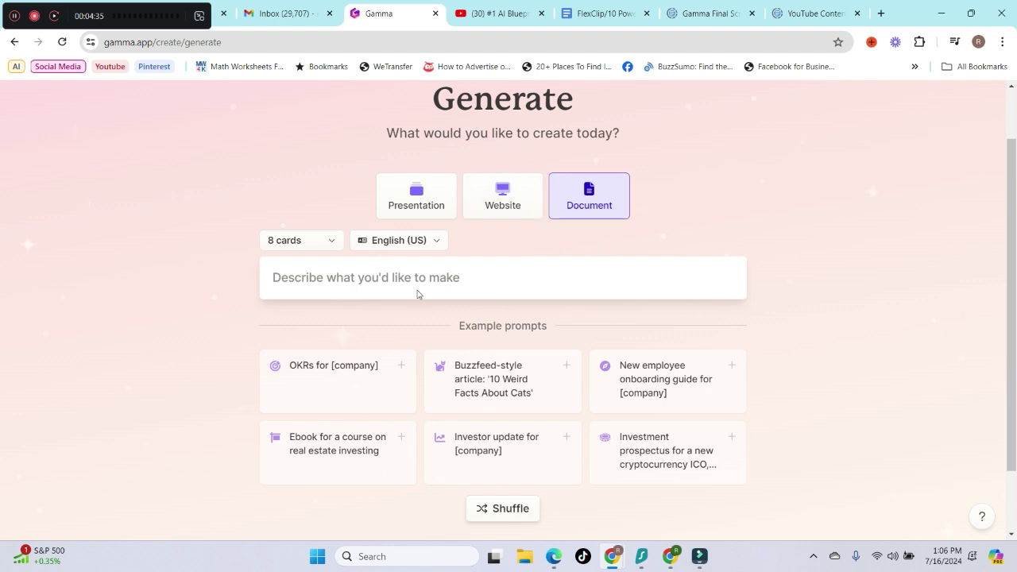
click(451, 280)
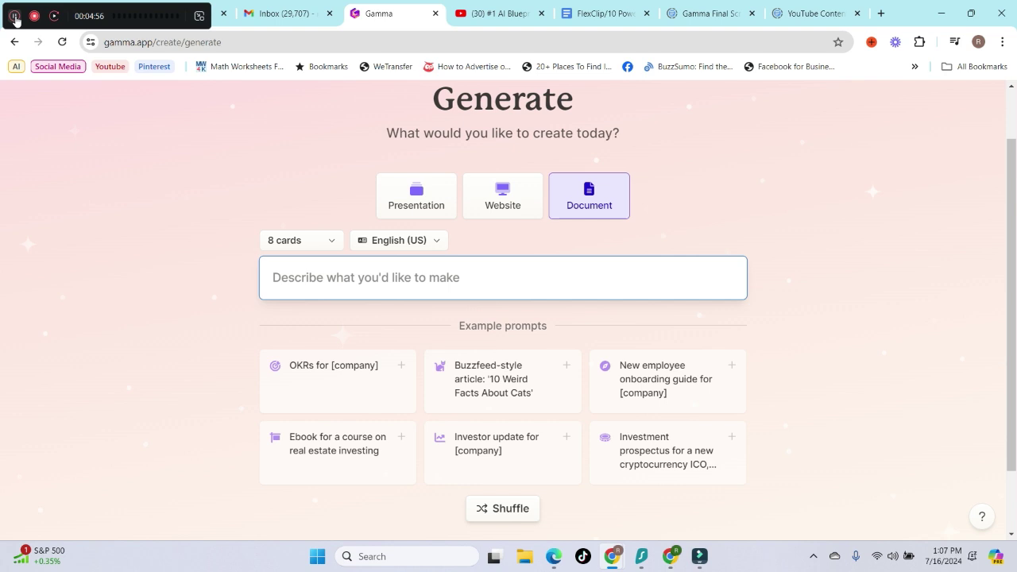
Step: Paste the personalized jewelry gift topic, set 10 cards, and generate the outline
click(444, 281)
text(Why Personalized Jewelry Makes the Perfect Gift)
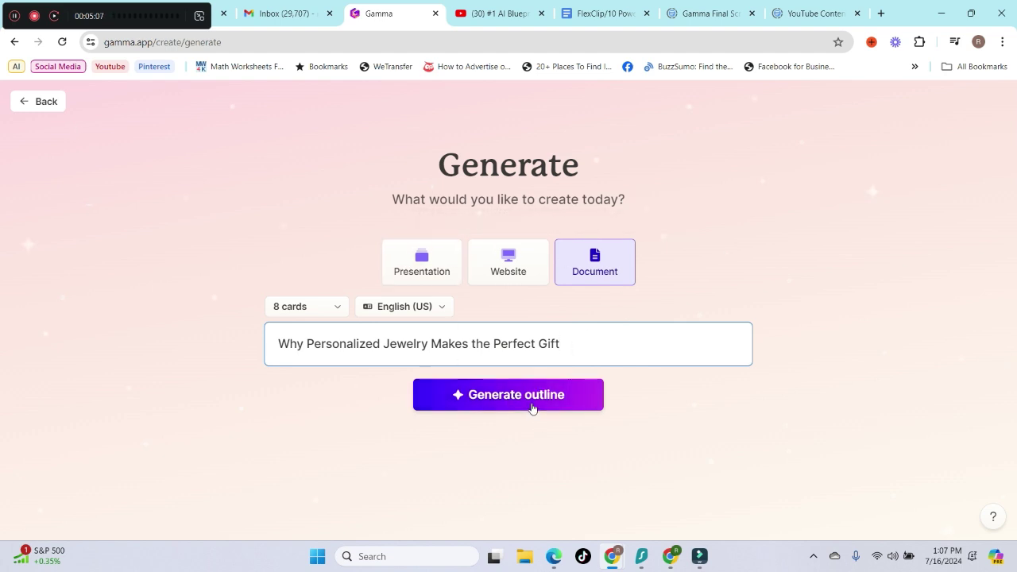
click(337, 307)
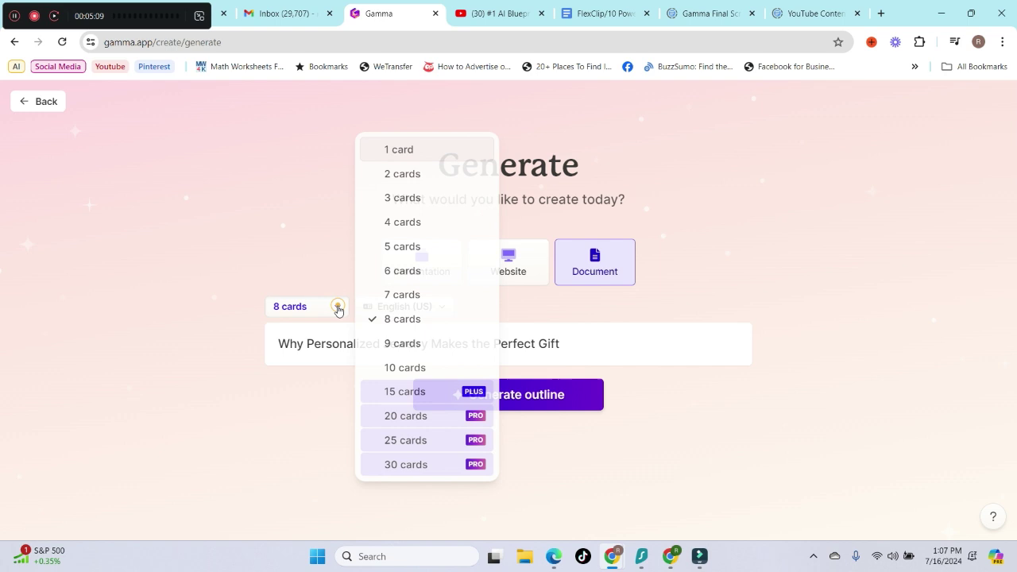
click(410, 347)
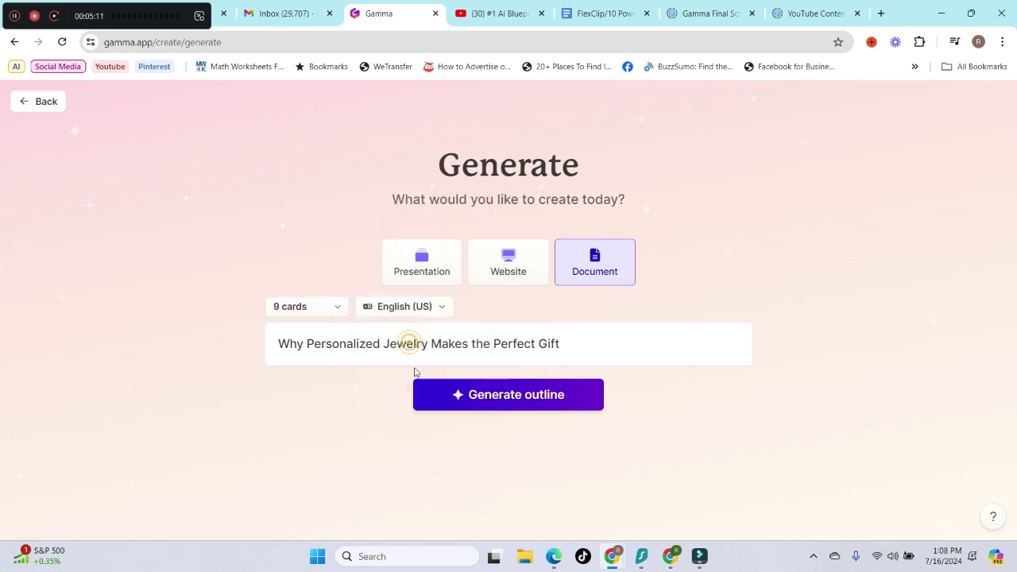
click(325, 307)
click(397, 370)
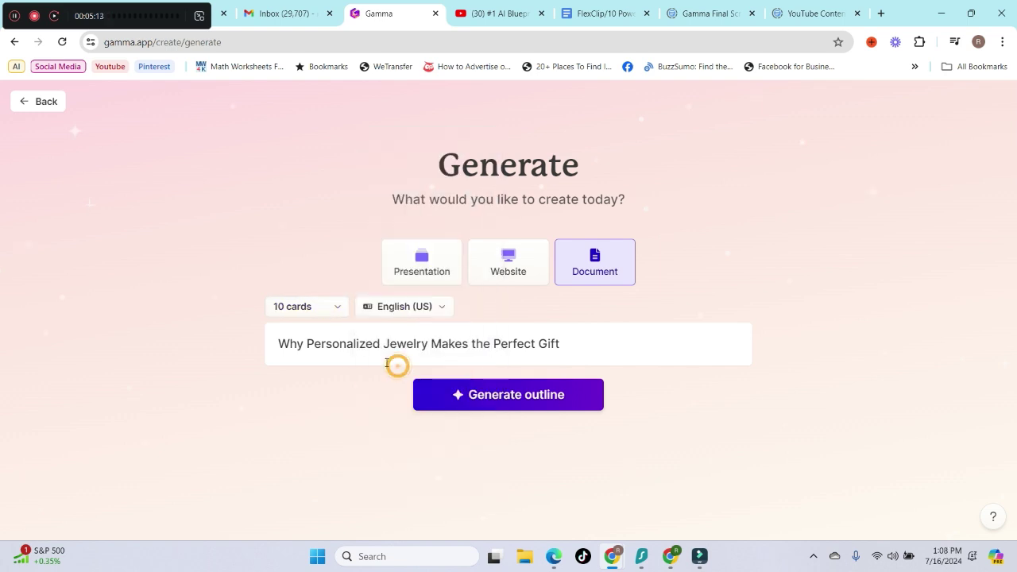
click(540, 394)
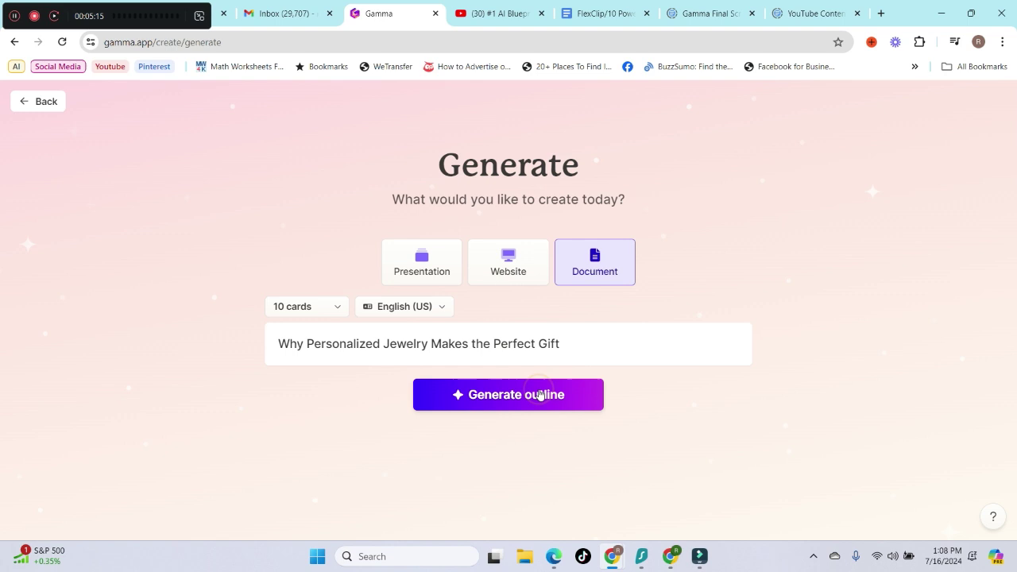
Step: Review the 10-card outline, clicking into the first and Sentimental Value card titles
scroll(437, 391, down, 2)
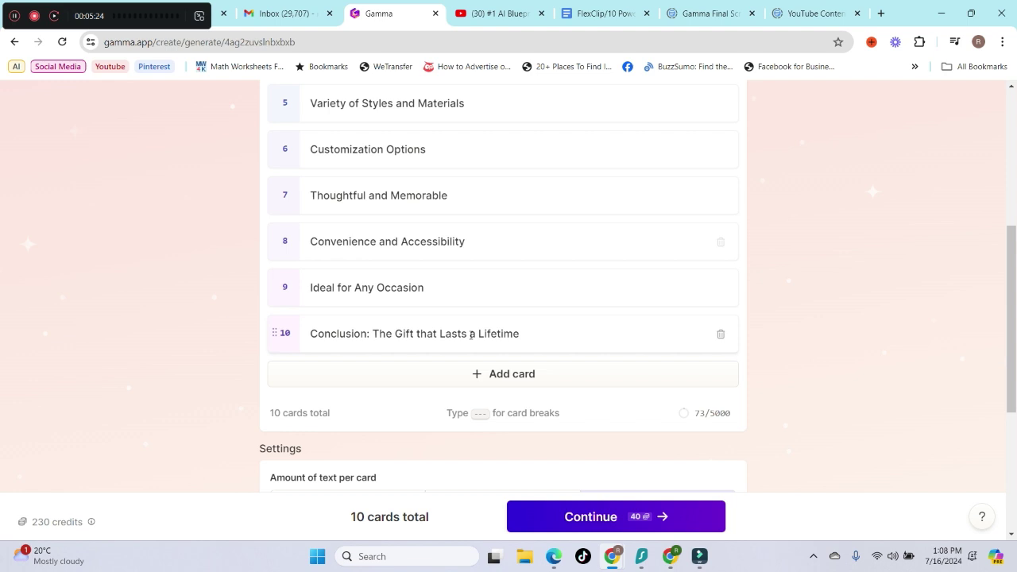
scroll(452, 323, up, 2)
scroll(482, 334, up, 3)
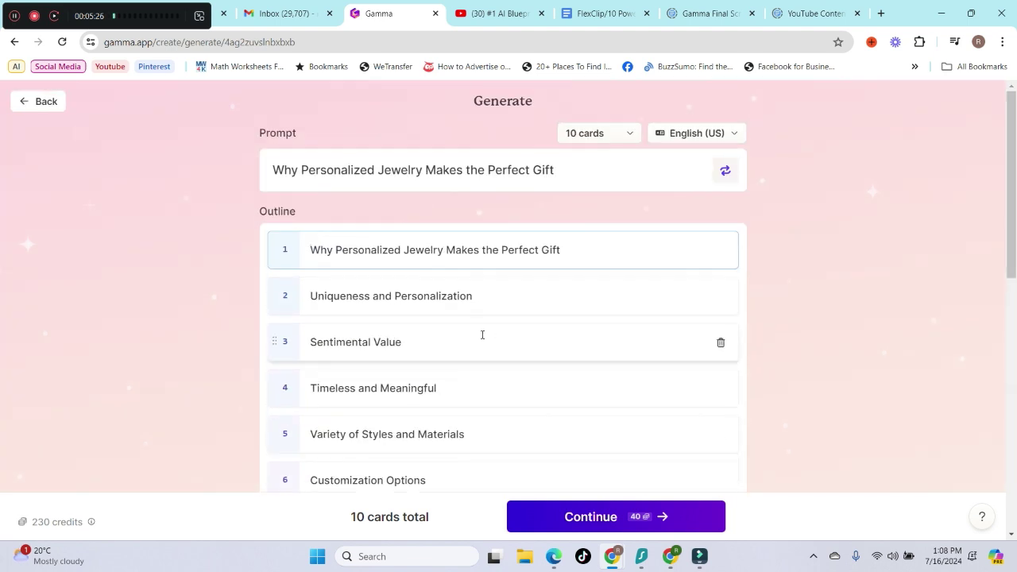
click(382, 249)
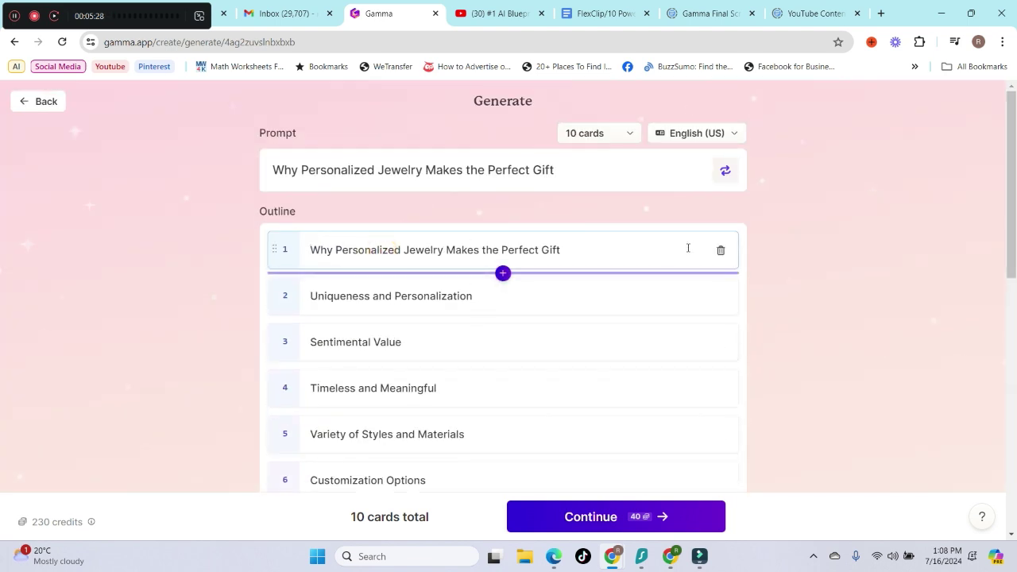
mouse_move(502, 273)
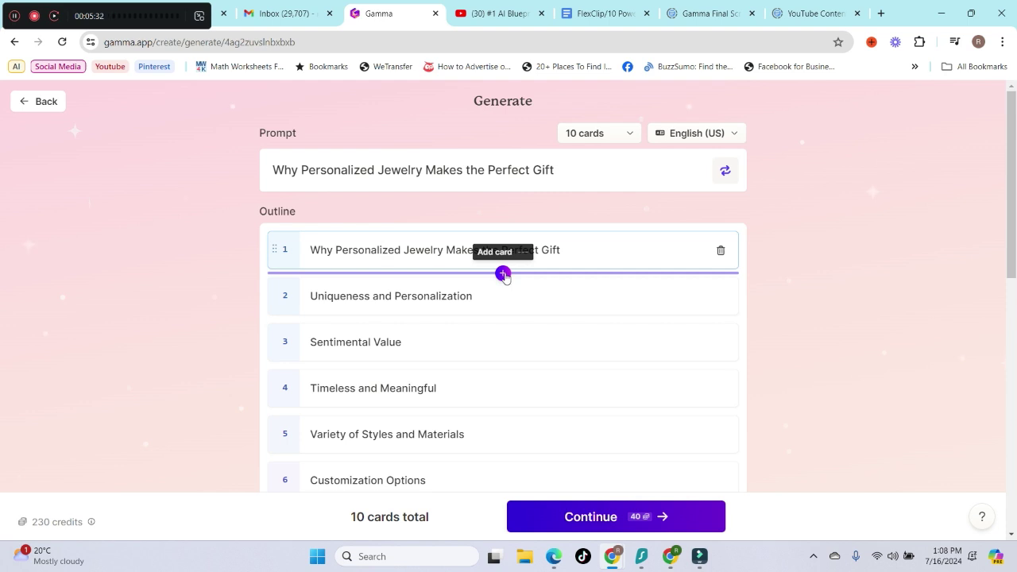
scroll(493, 278, down, 1)
click(382, 278)
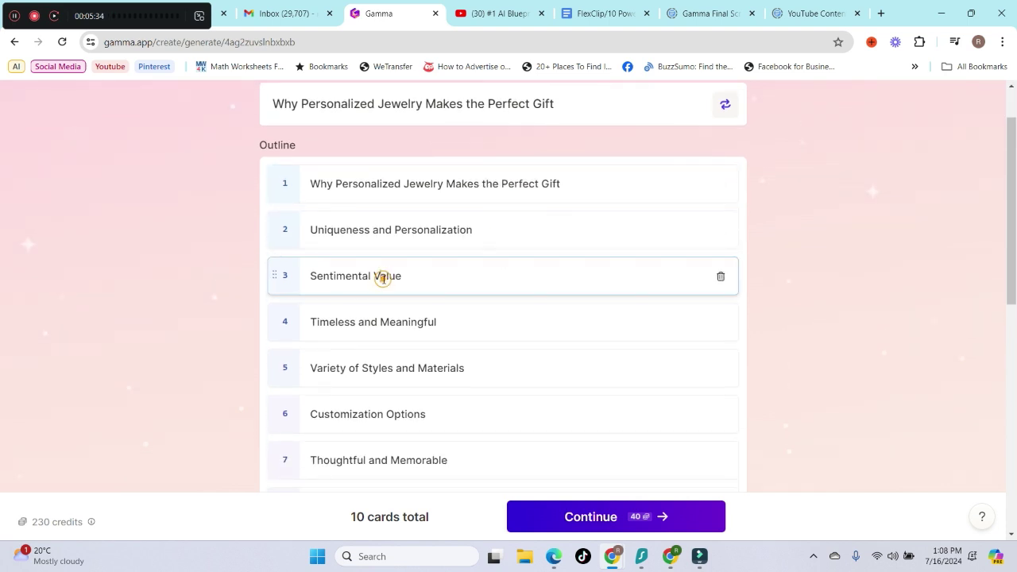
shift+click(409, 281)
scroll(440, 288, down, 3)
mouse_move(503, 400)
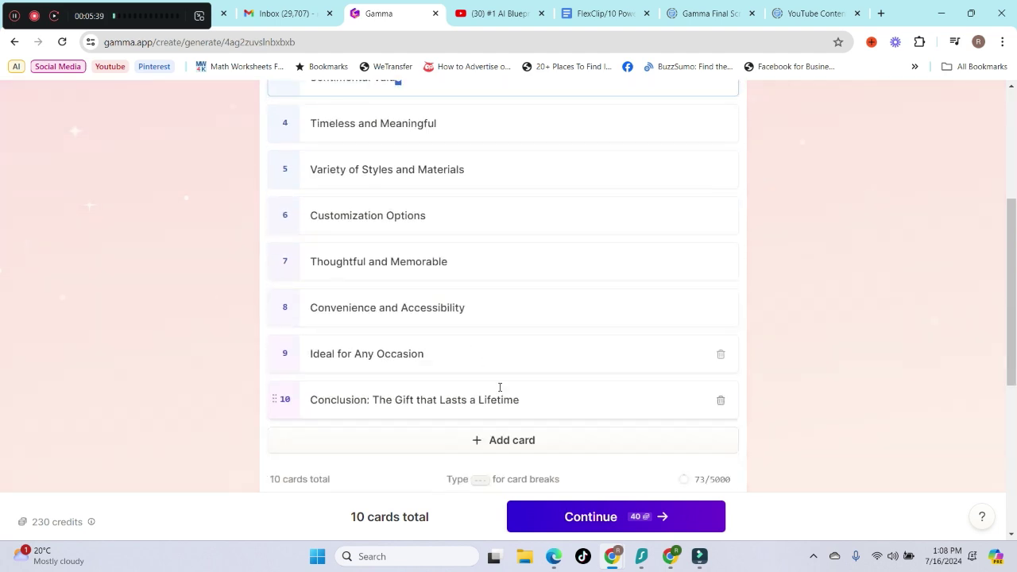
scroll(496, 381, down, 2)
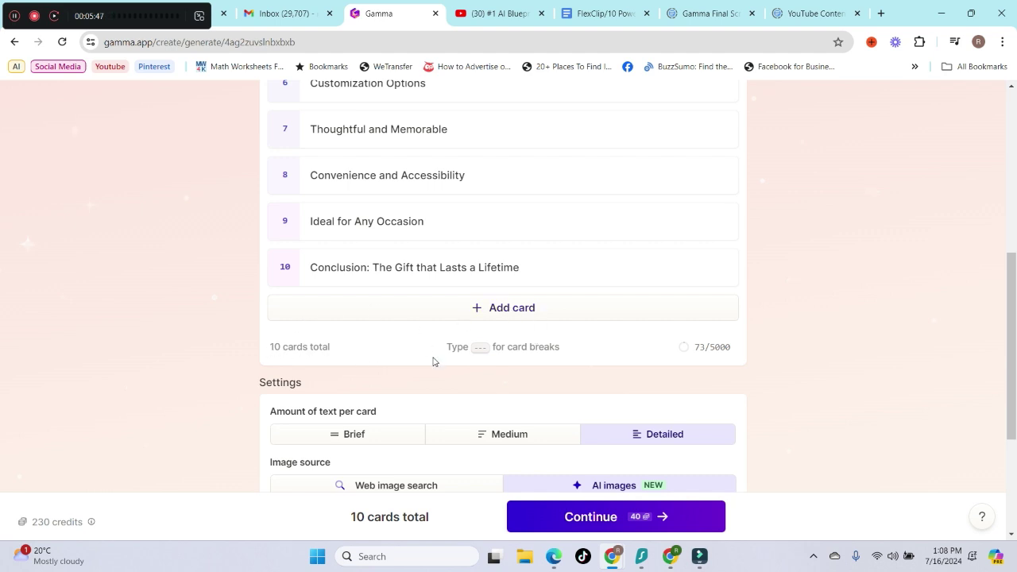
Step: Keep Detailed text and AI images, browse the image models, and stay with Imagen Flash
scroll(470, 431, down, 1)
scroll(381, 333, down, 2)
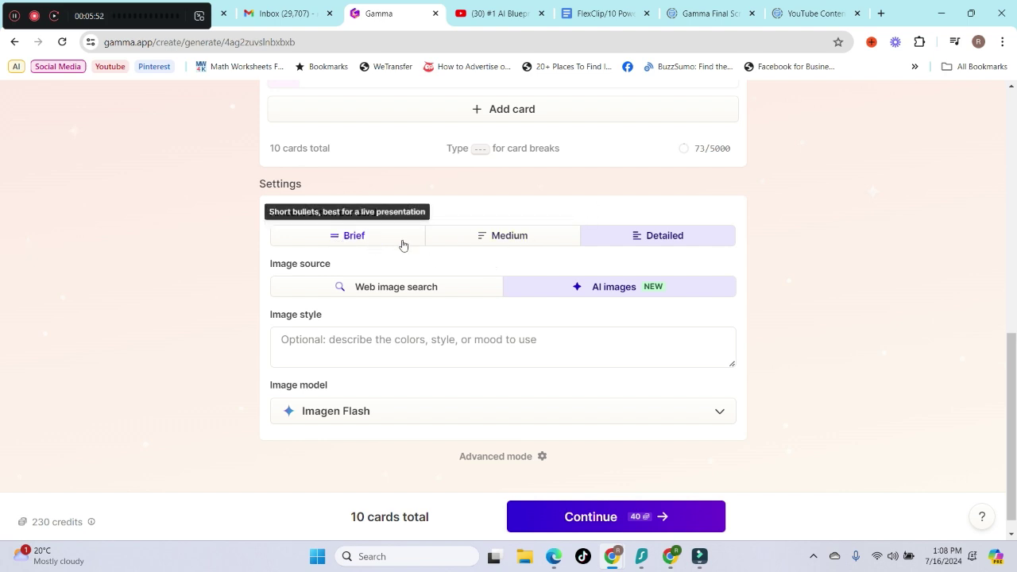
click(672, 235)
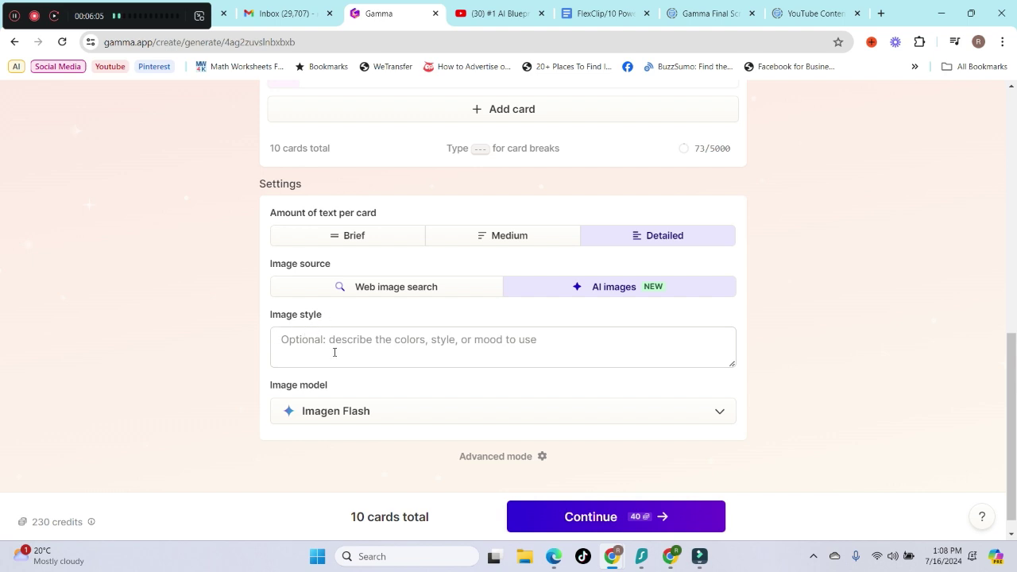
click(497, 341)
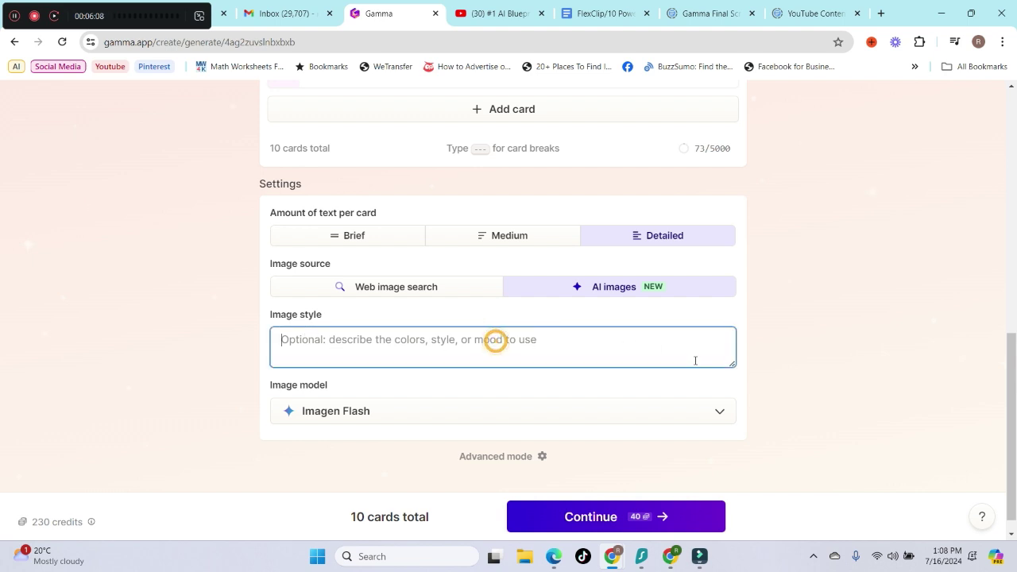
click(369, 412)
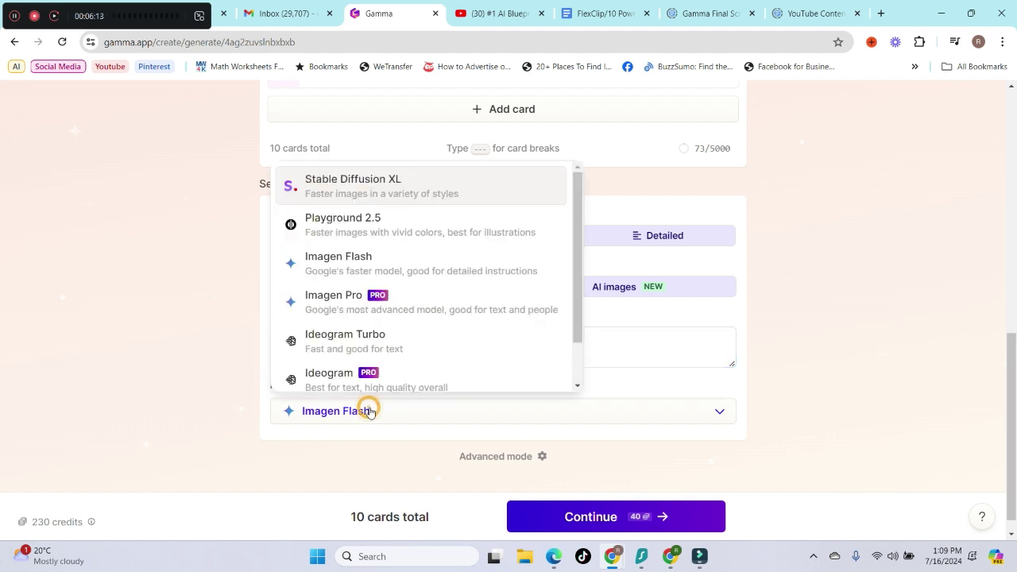
scroll(334, 284, down, 1)
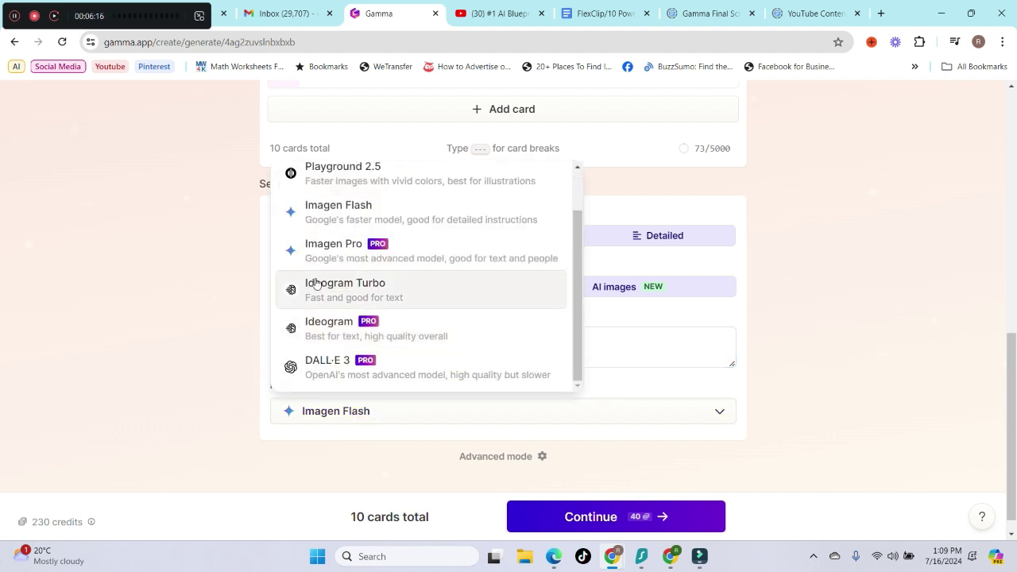
scroll(401, 304, up, 1)
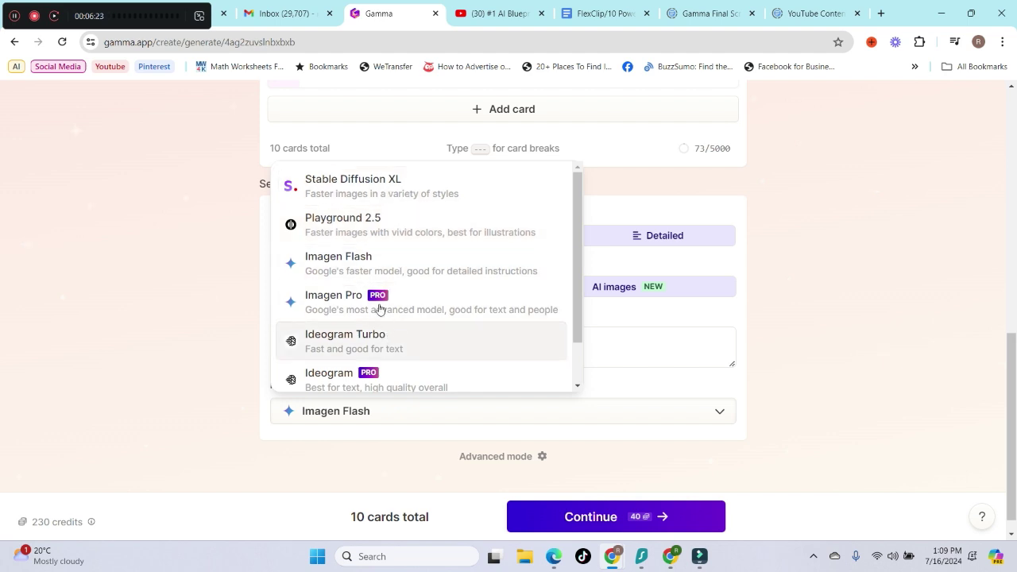
click(551, 410)
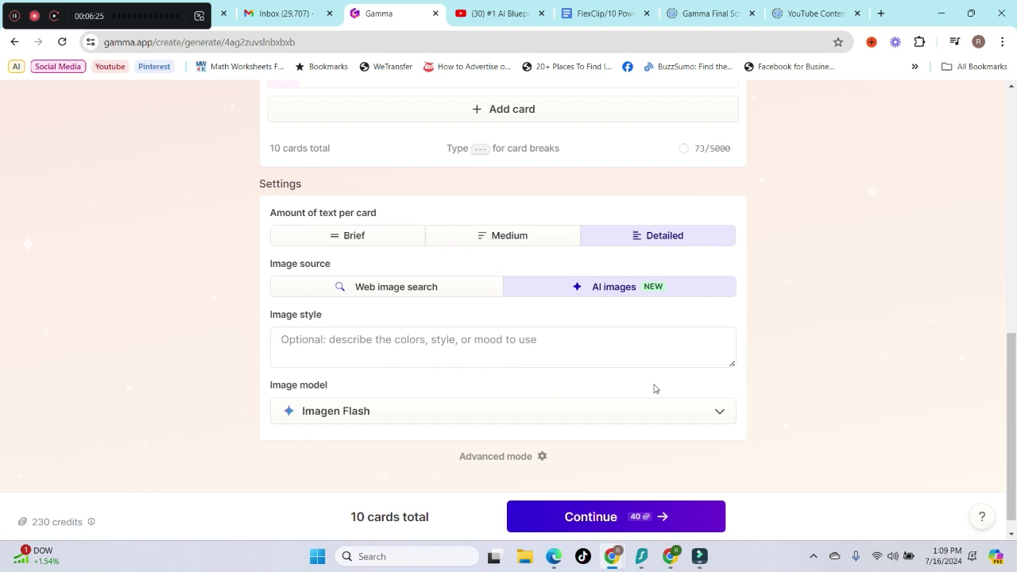
scroll(569, 410, down, 1)
scroll(445, 370, up, 2)
scroll(420, 318, up, 5)
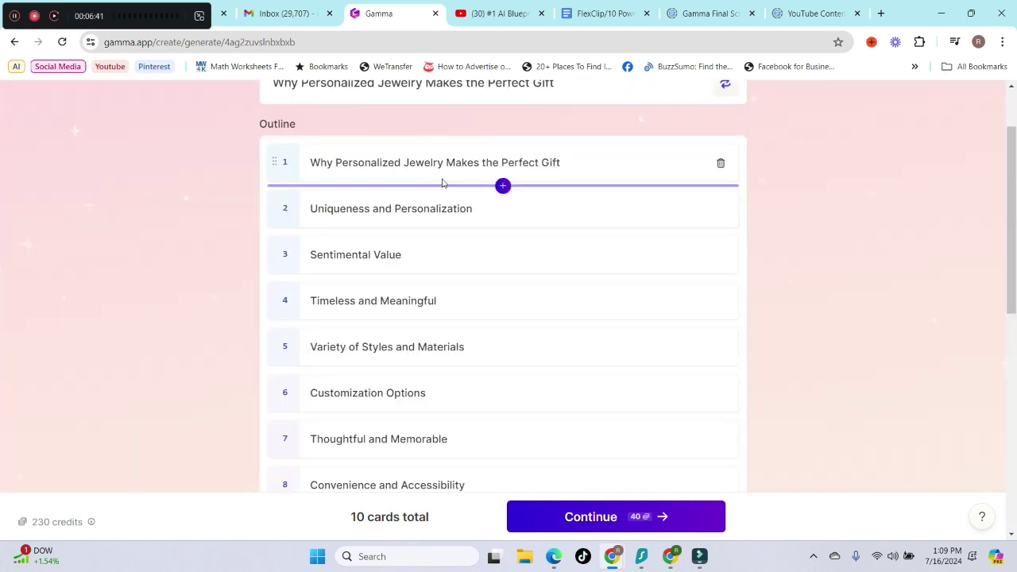
scroll(454, 368, down, 3)
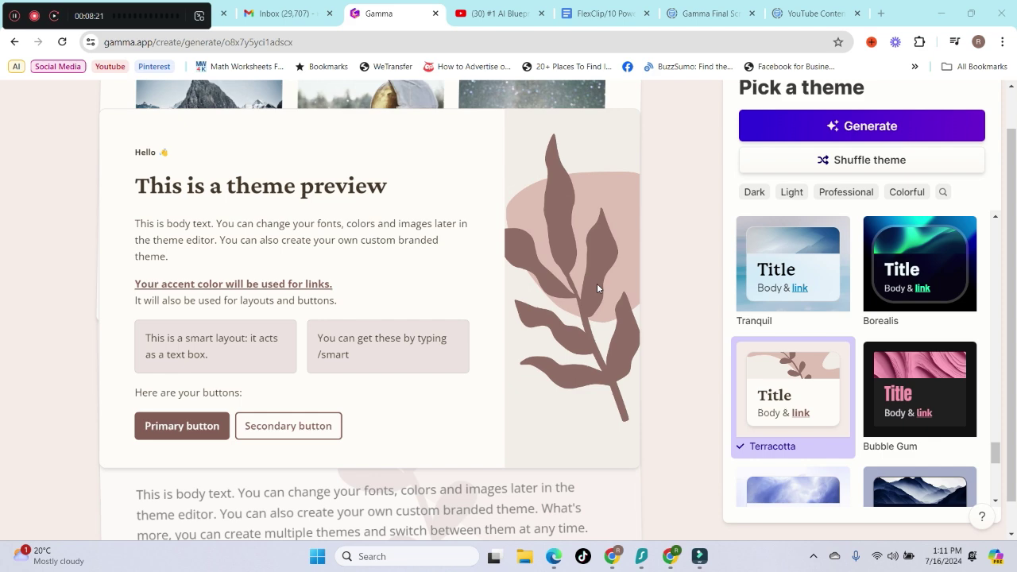
Step: Shuffle the theme preview, then switch it to Terracotta
scroll(596, 283, down, 1)
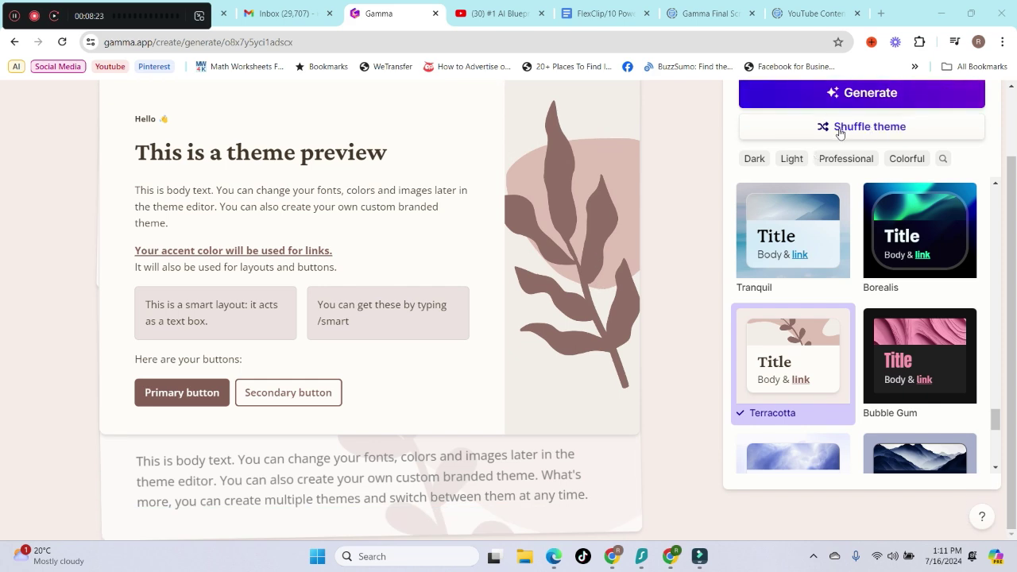
scroll(267, 319, up, 2)
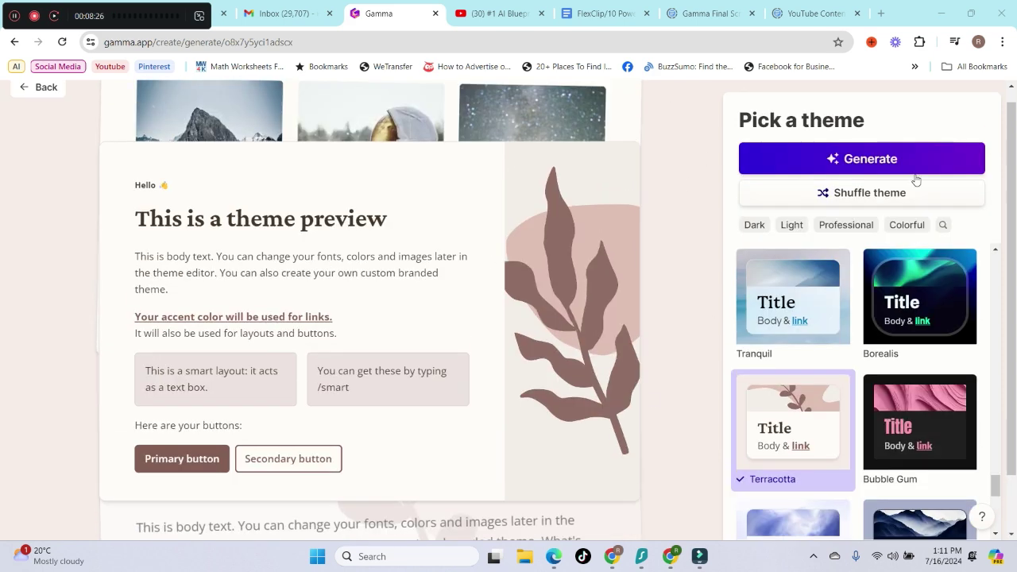
click(873, 193)
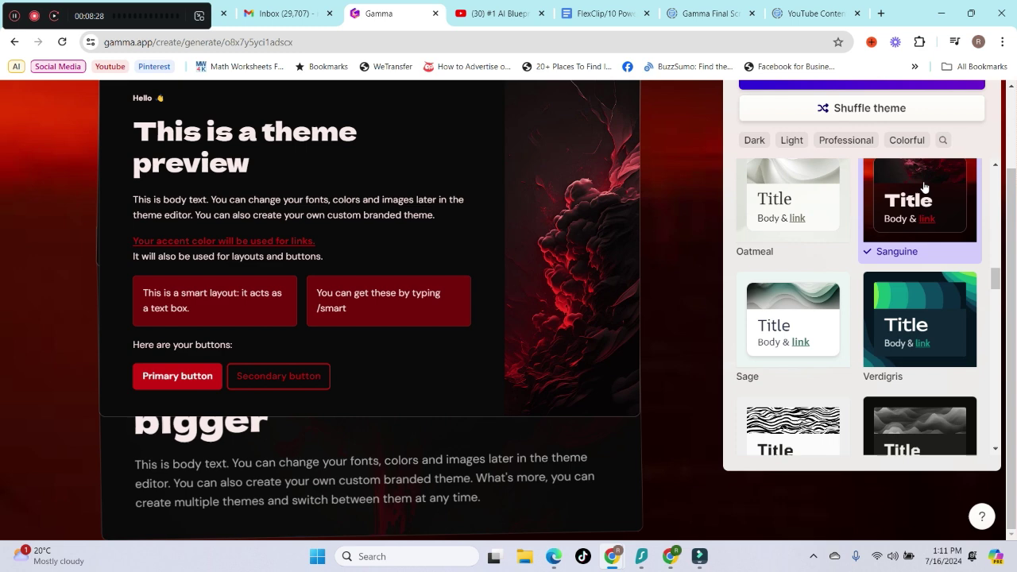
scroll(777, 275, down, 1)
scroll(783, 302, down, 3)
scroll(790, 325, down, 3)
scroll(798, 341, down, 3)
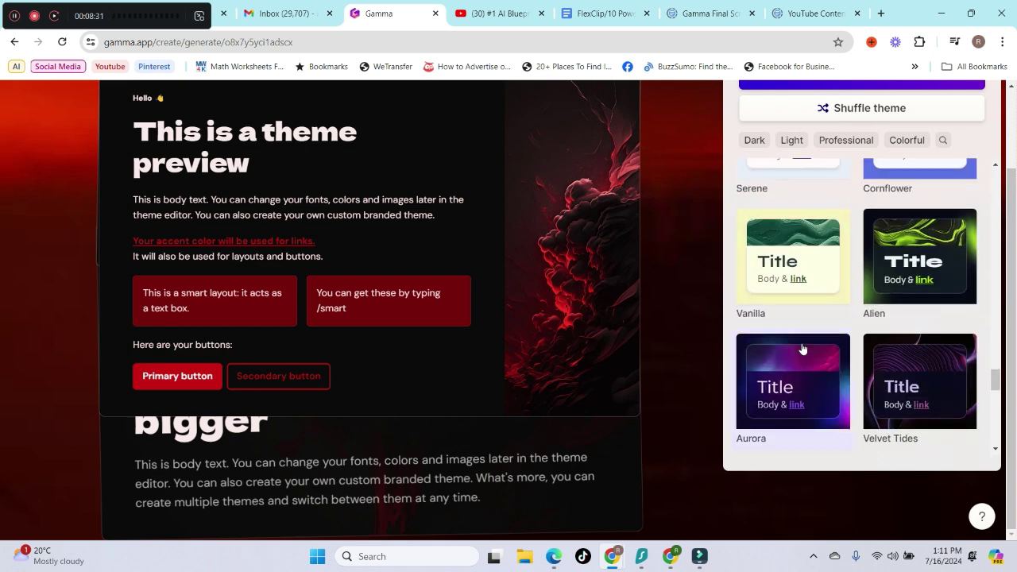
scroll(802, 346, down, 1)
scroll(804, 302, up, 1)
click(803, 230)
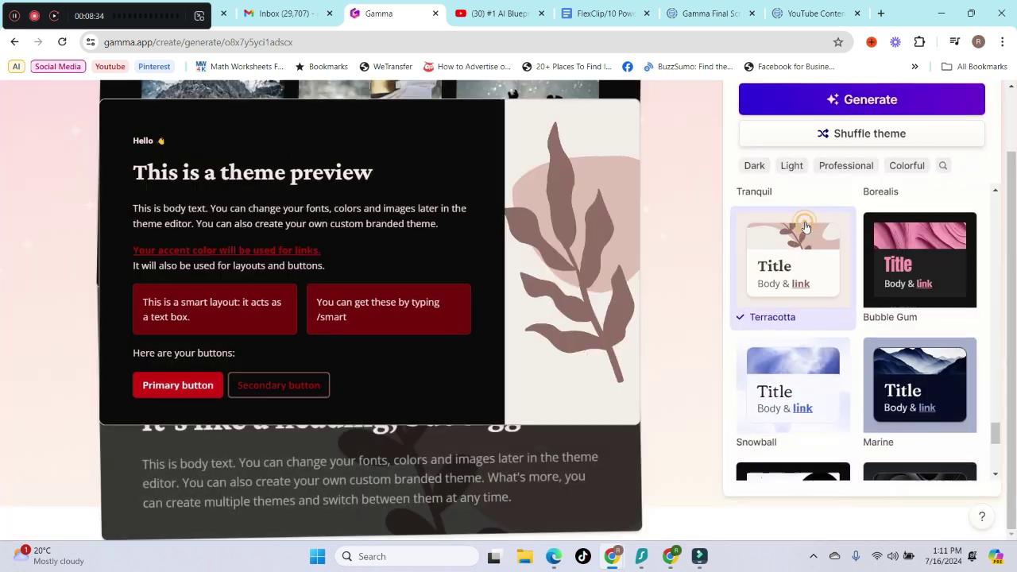
Step: Preview the green Vanilla theme, then settle on the beige Dune theme
scroll(730, 302, down, 3)
scroll(794, 334, down, 2)
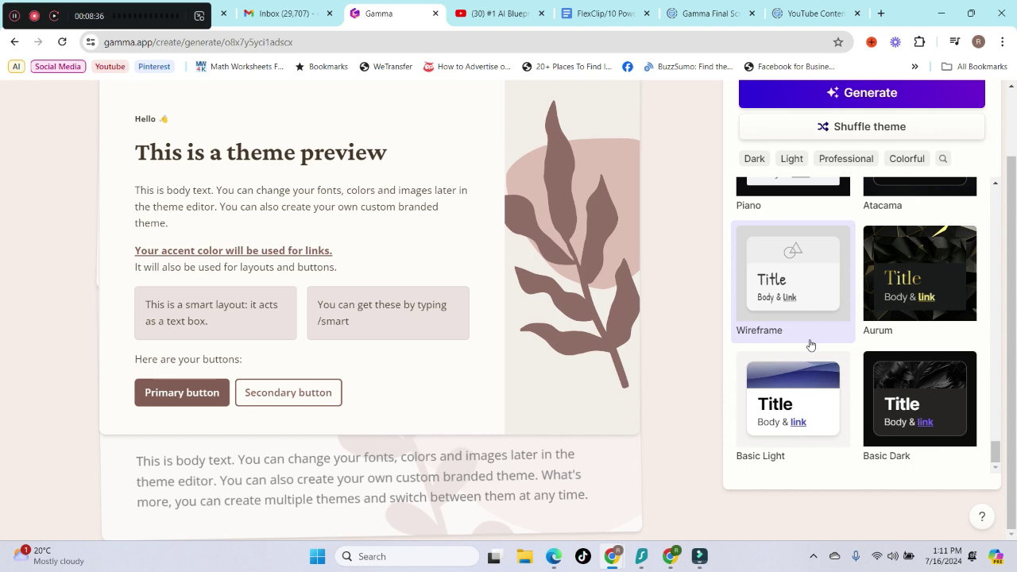
scroll(826, 333, down, 4)
scroll(832, 332, down, 2)
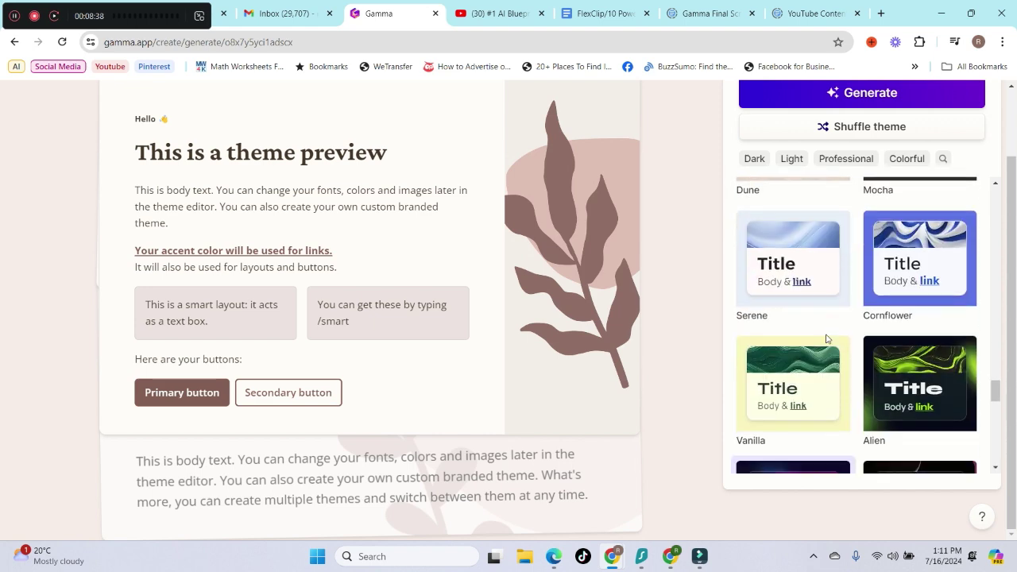
click(818, 394)
scroll(794, 334, up, 1)
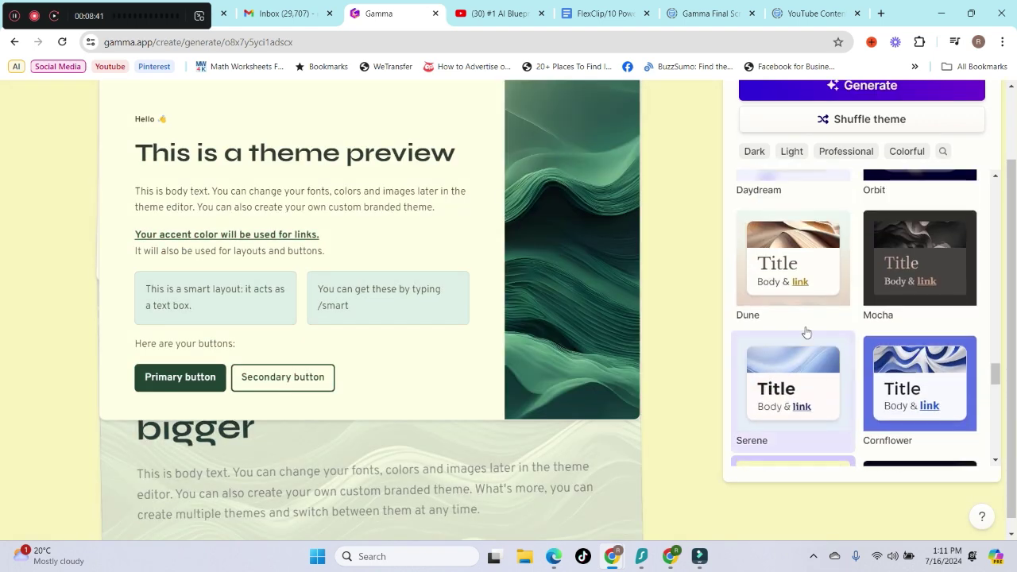
click(817, 281)
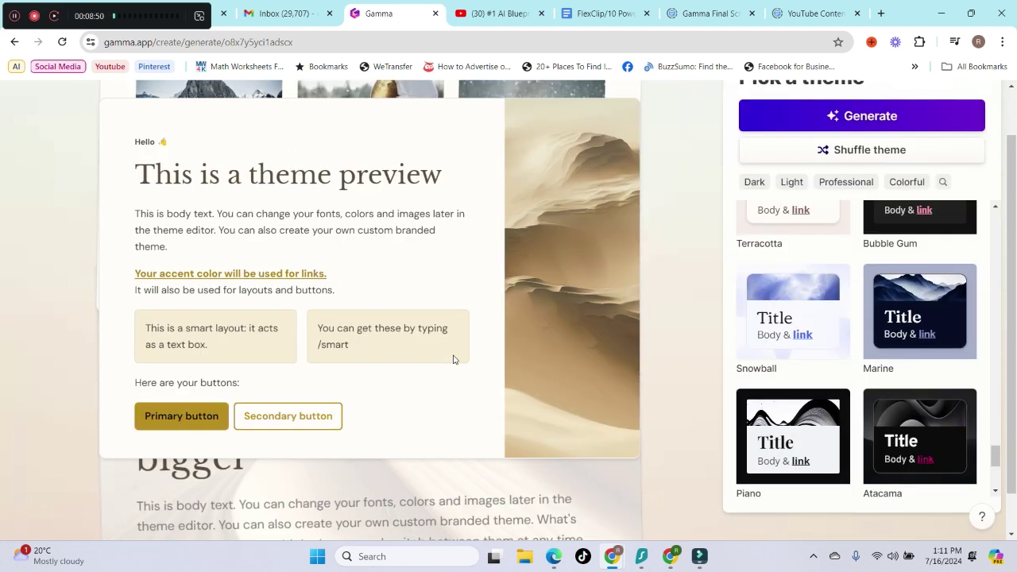
scroll(453, 359, up, 1)
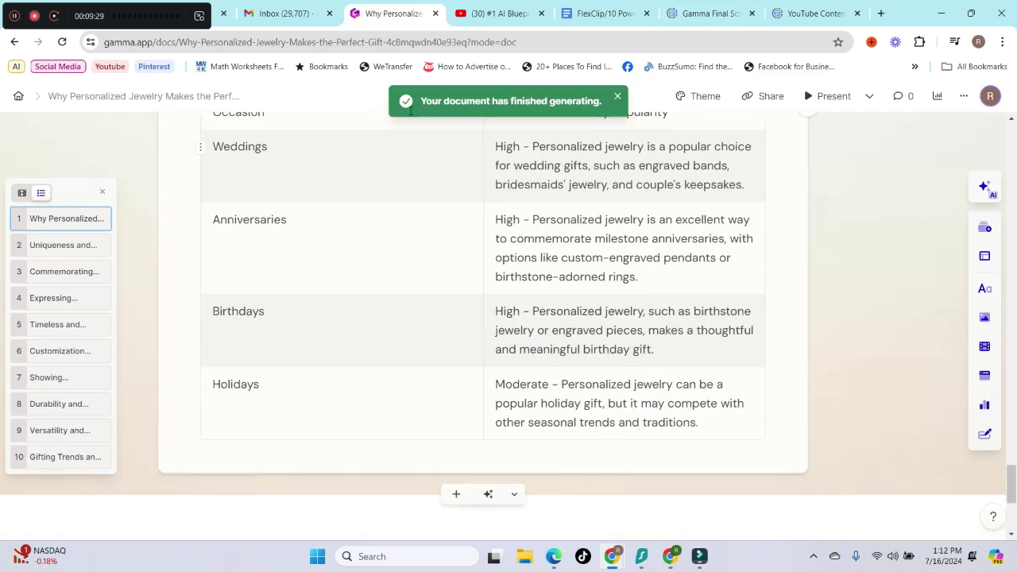
mouse_move(442, 297)
scroll(413, 300, down, 3)
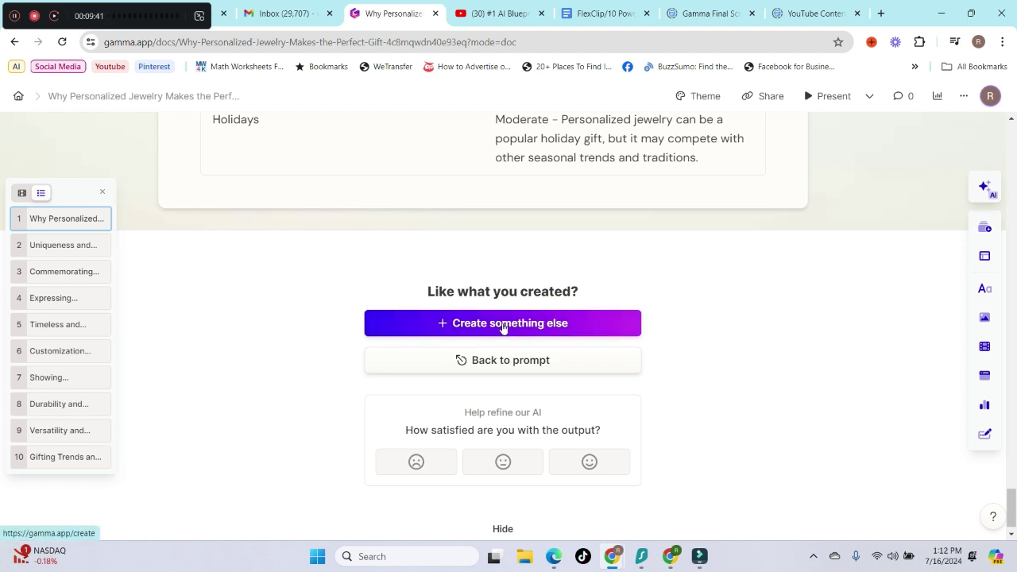
scroll(477, 343, up, 7)
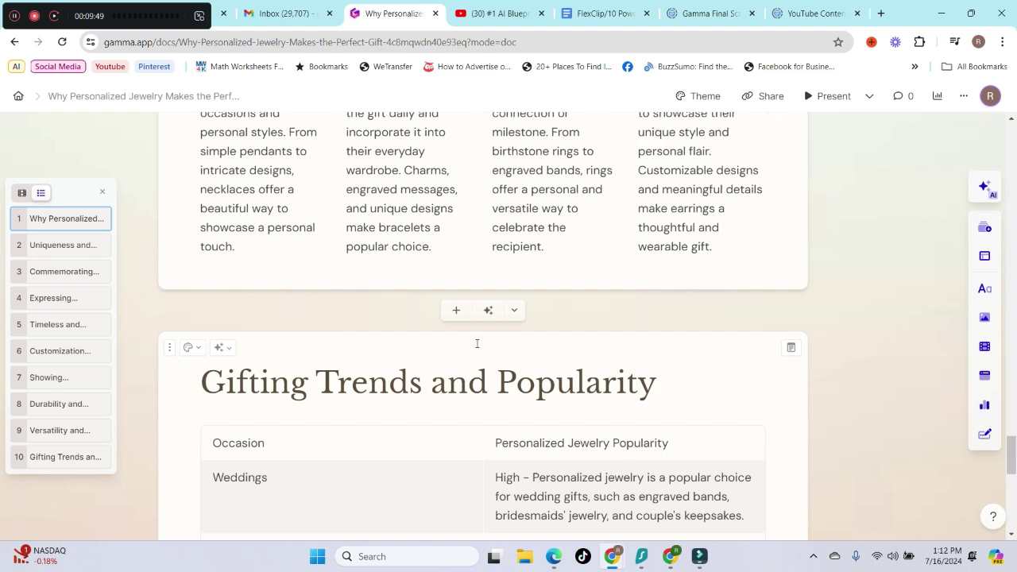
scroll(485, 328, down, 3)
scroll(508, 342, up, 3)
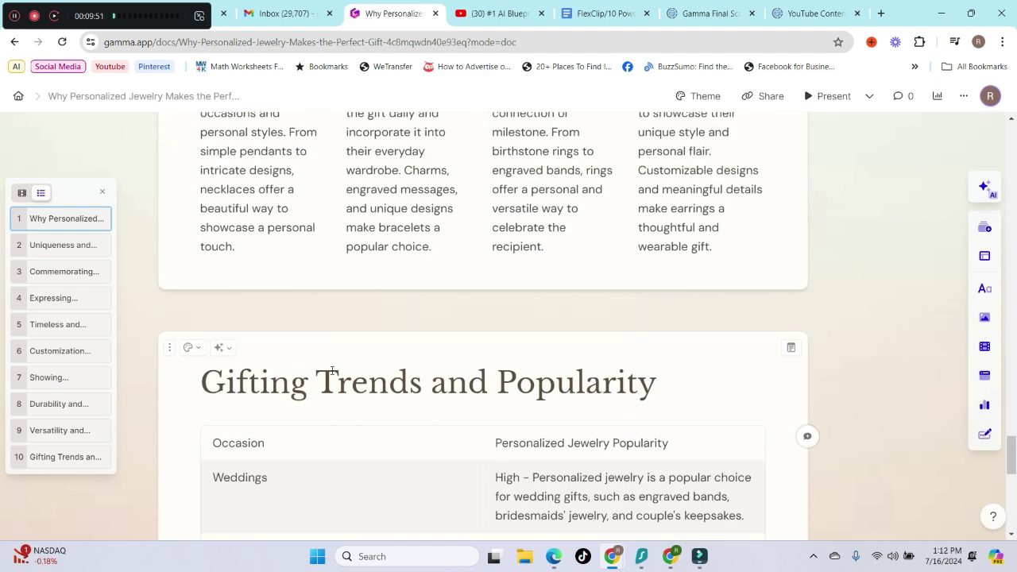
scroll(548, 301, up, 10)
scroll(551, 308, down, 3)
scroll(636, 317, up, 3)
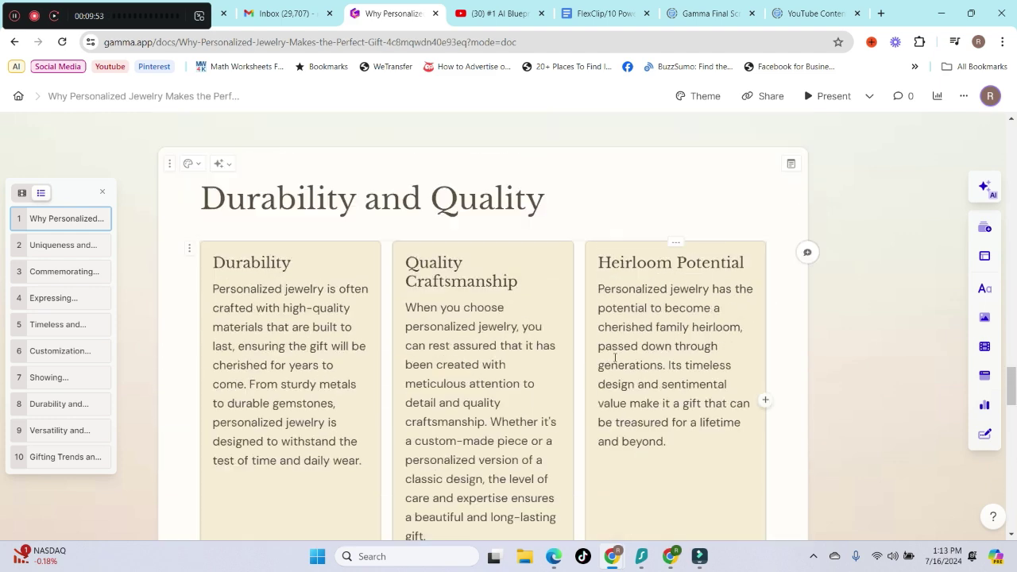
scroll(715, 334, up, 6)
scroll(736, 336, down, 1)
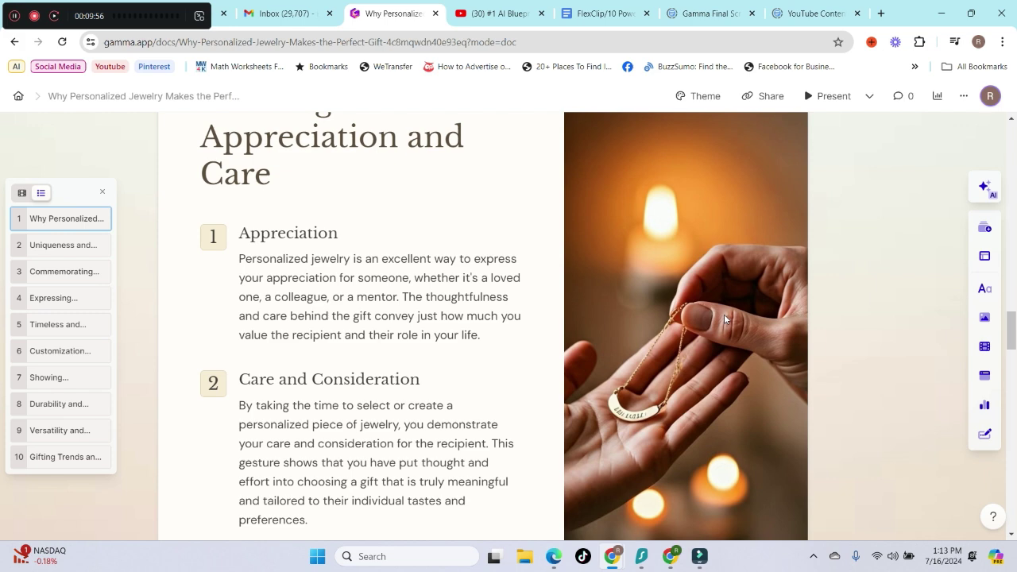
click(723, 314)
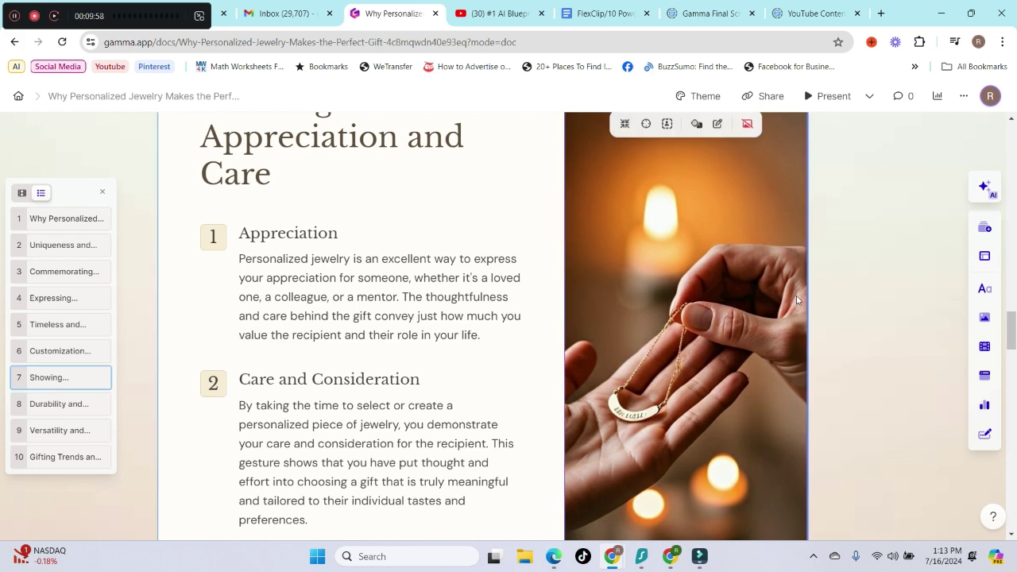
scroll(715, 334, up, 10)
scroll(730, 273, down, 11)
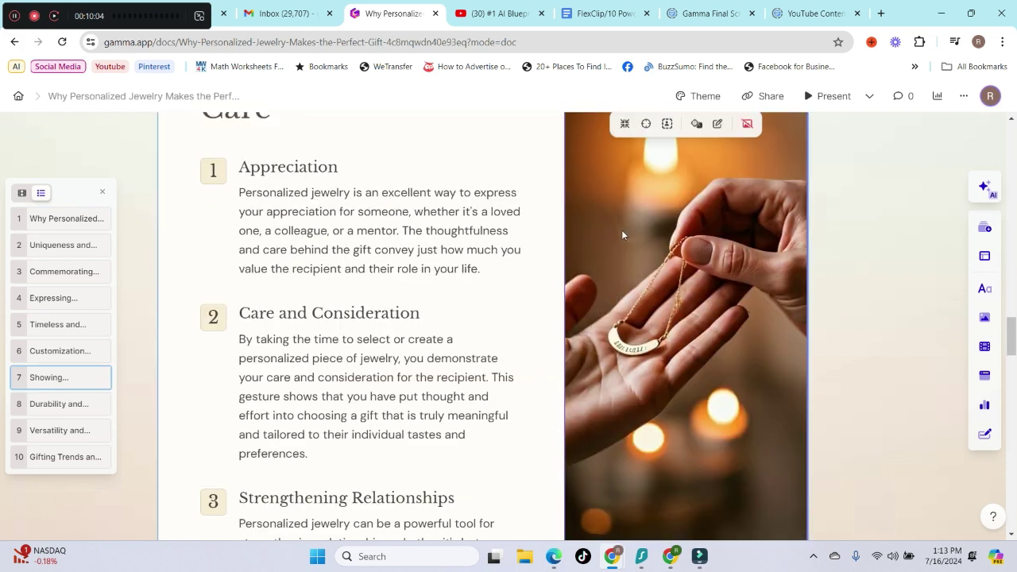
scroll(651, 342, up, 10)
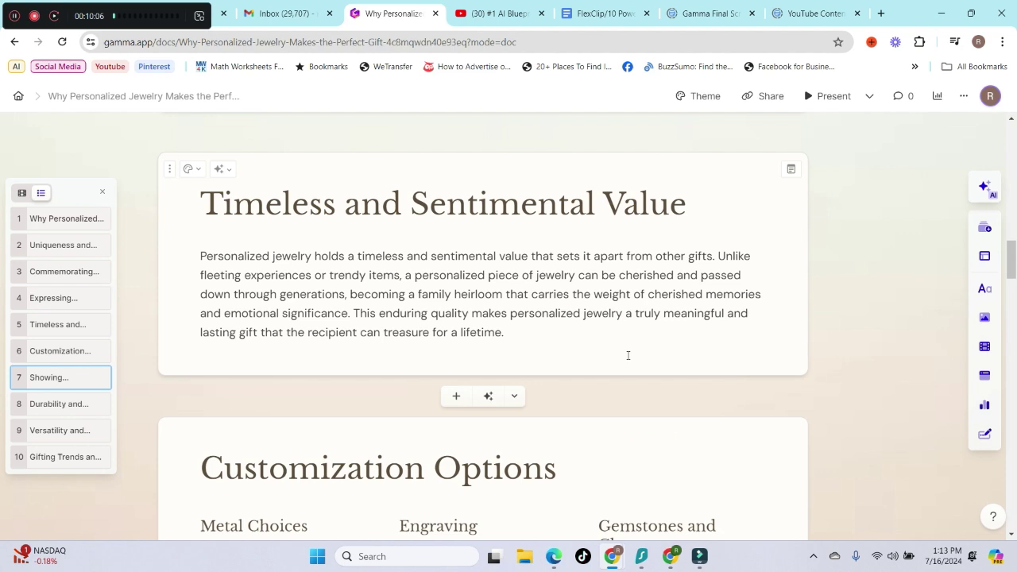
scroll(629, 355, down, 1)
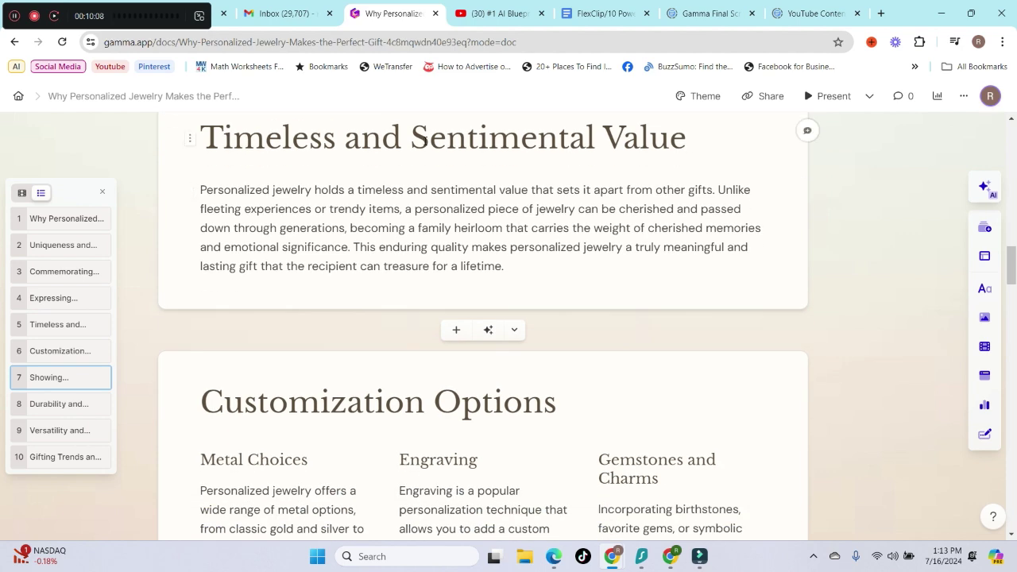
scroll(608, 336, up, 5)
scroll(579, 325, up, 3)
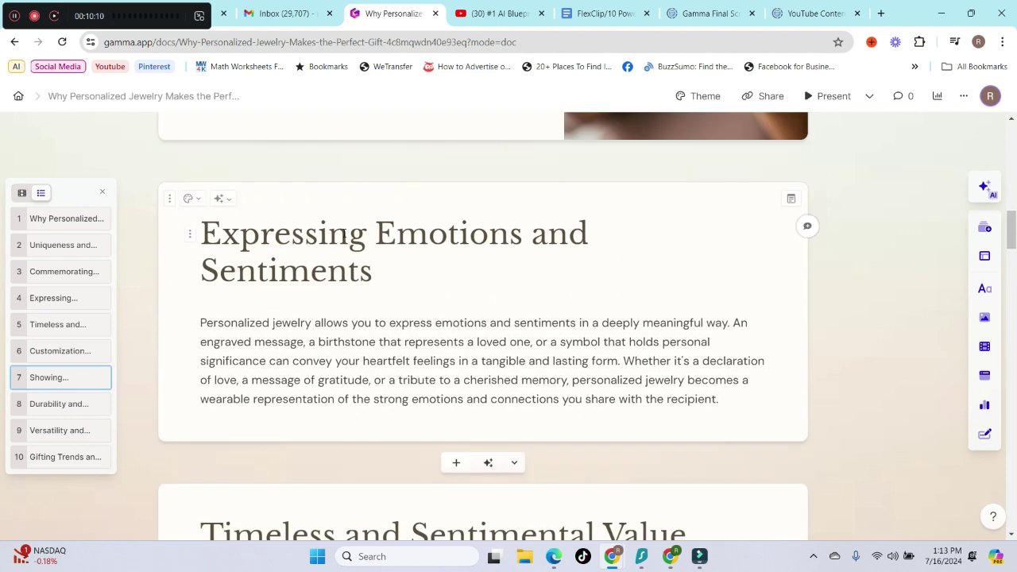
scroll(420, 299, down, 3)
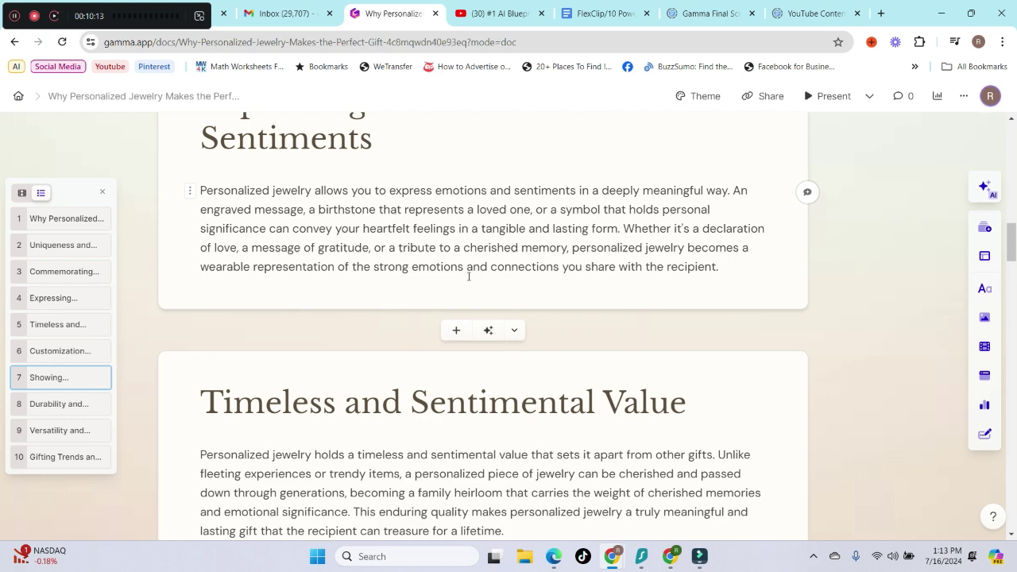
scroll(469, 276, up, 10)
scroll(600, 326, up, 2)
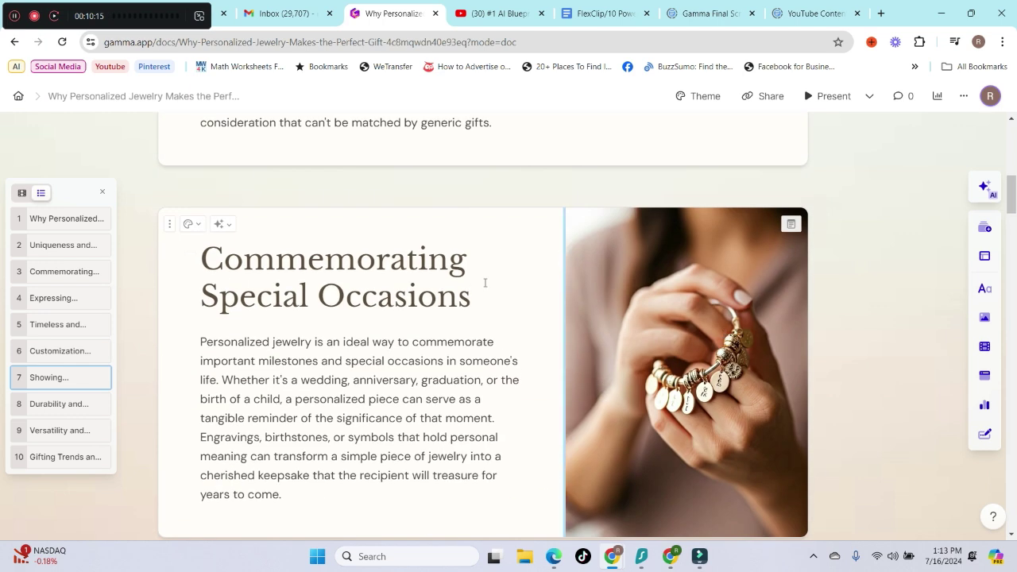
scroll(410, 332, down, 3)
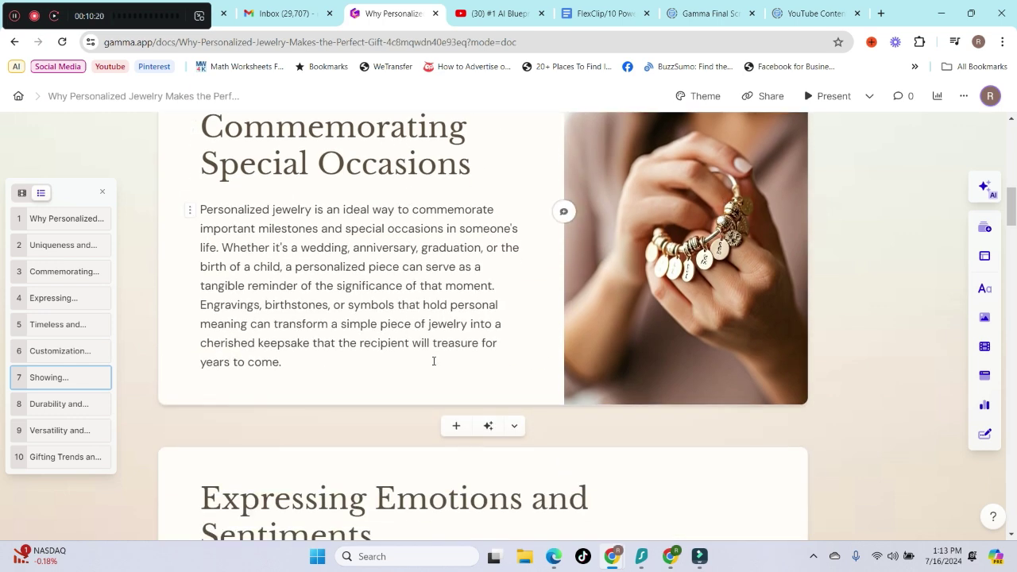
scroll(433, 358, down, 5)
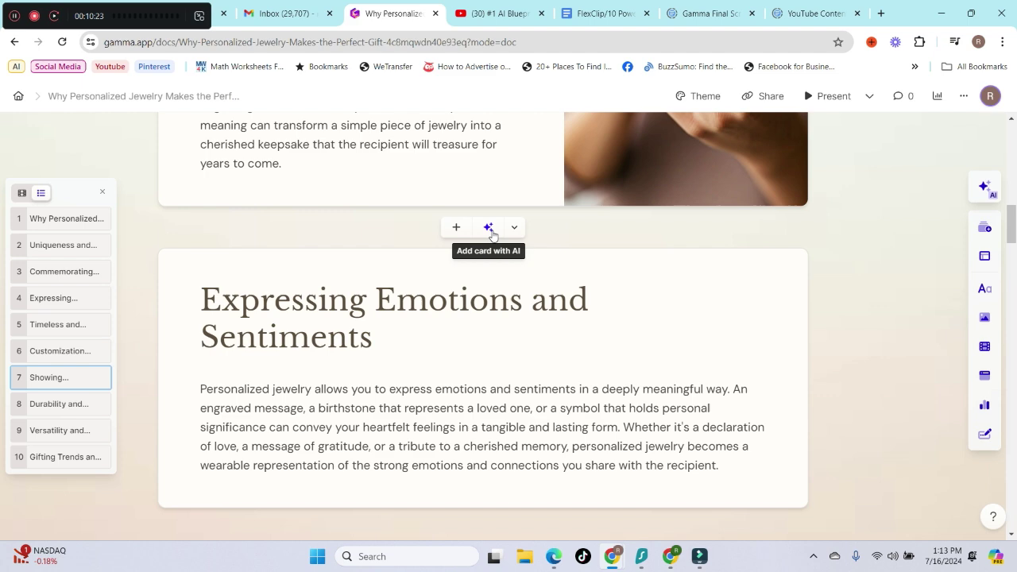
click(487, 230)
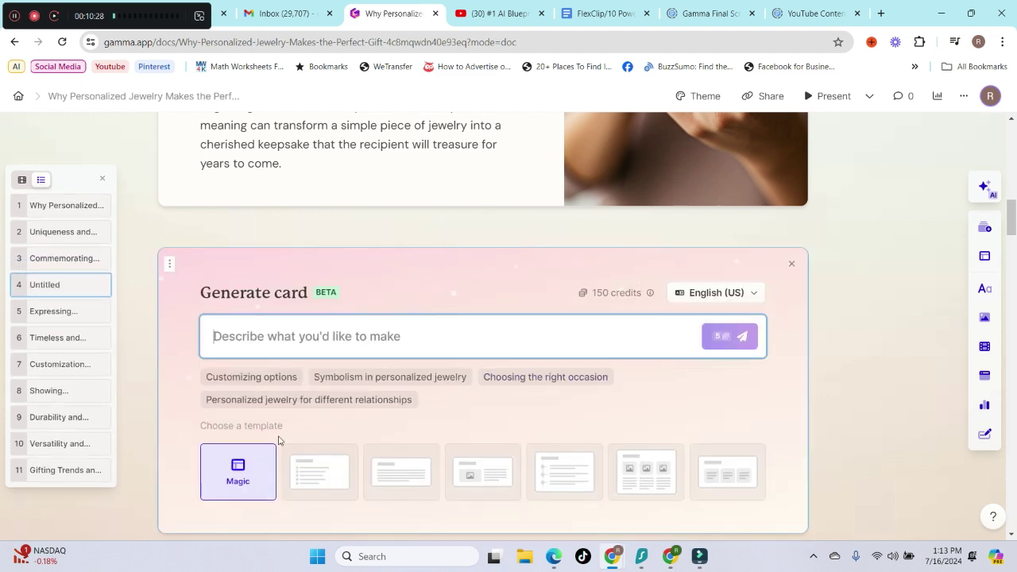
click(791, 263)
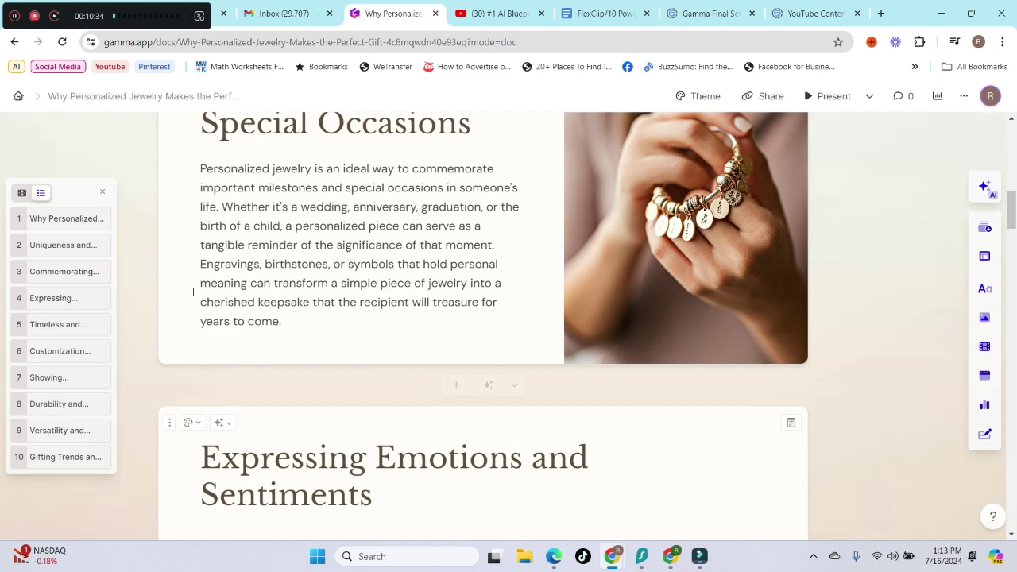
scroll(261, 466, down, 2)
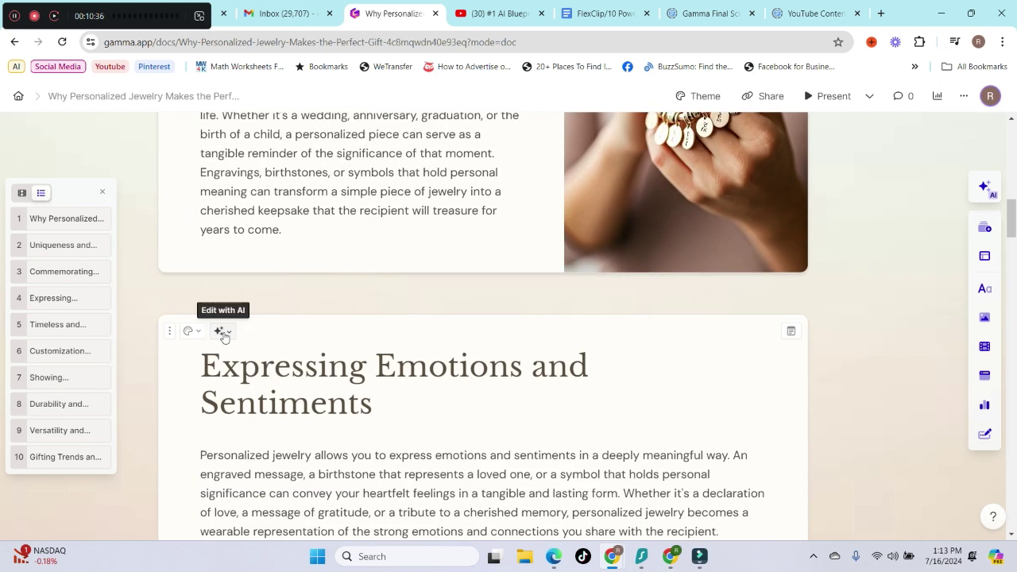
scroll(545, 363, down, 2)
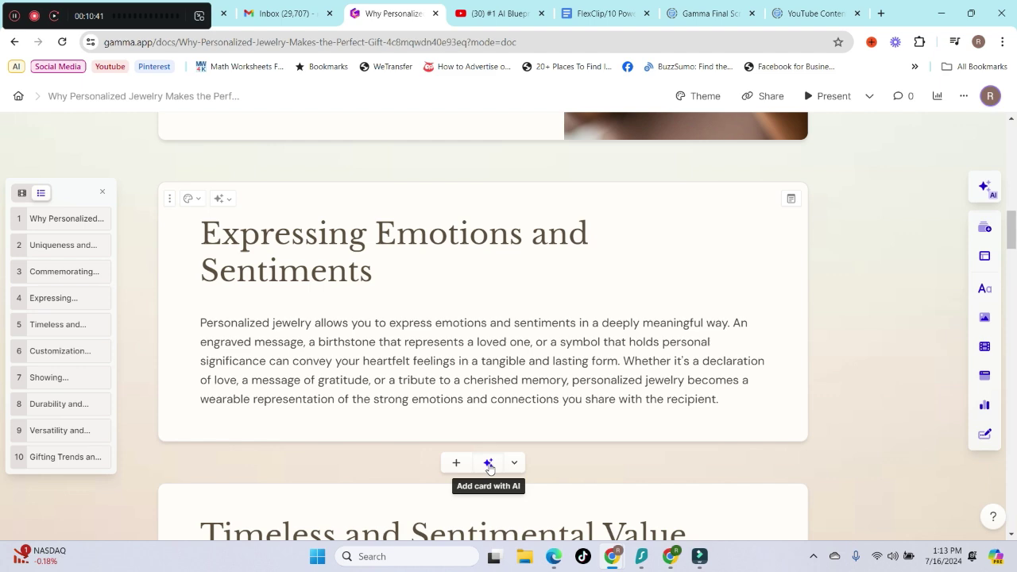
click(489, 464)
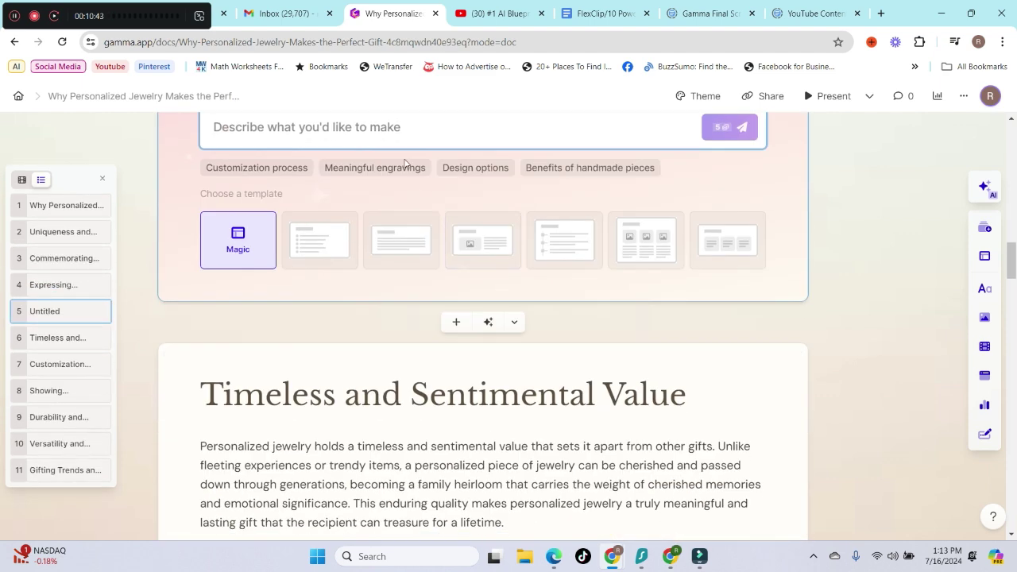
scroll(379, 268, up, 2)
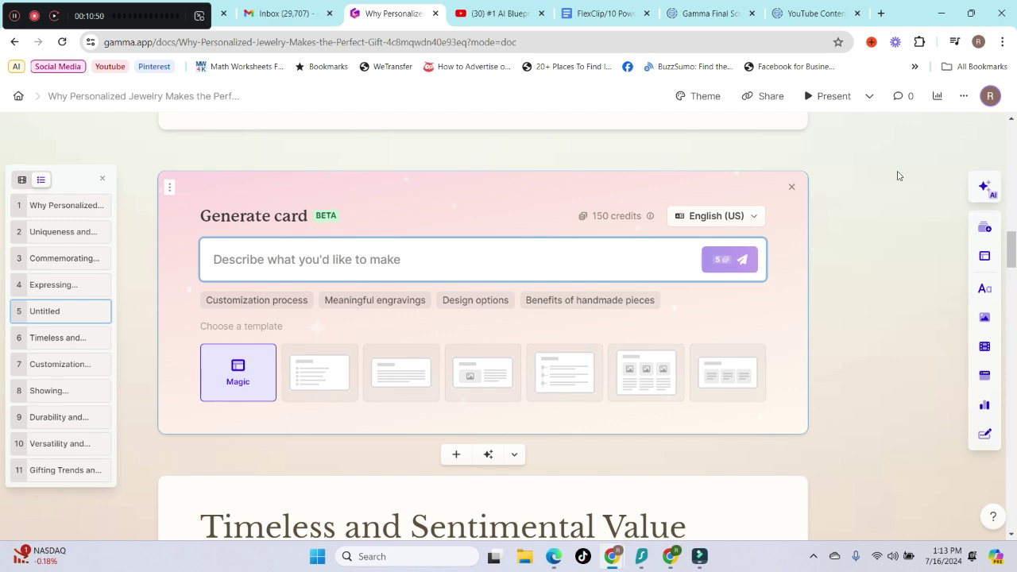
click(791, 187)
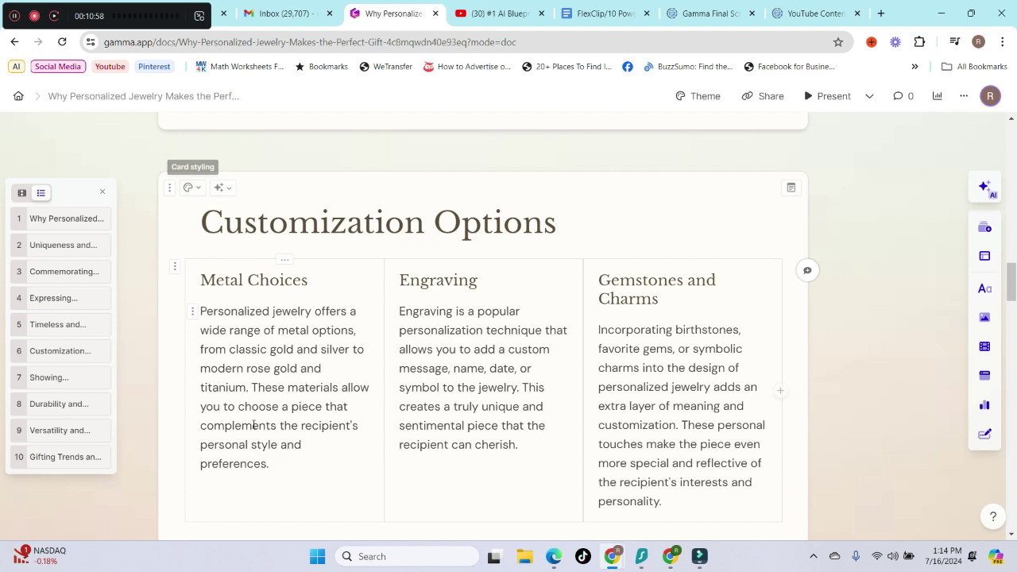
scroll(254, 425, down, 1)
scroll(583, 369, down, 6)
scroll(583, 369, down, 3)
scroll(558, 354, down, 3)
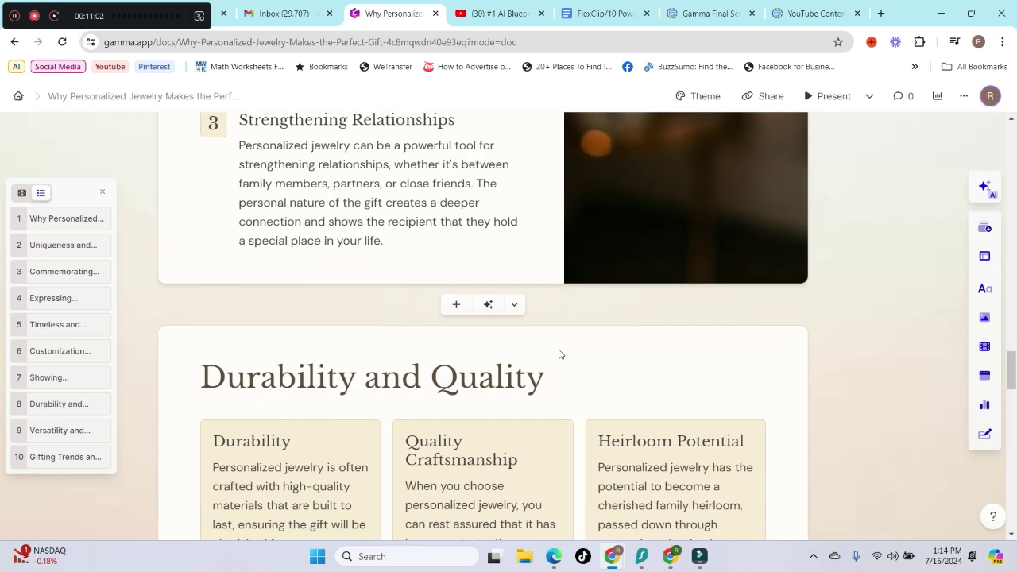
scroll(559, 354, down, 3)
scroll(765, 342, up, 1)
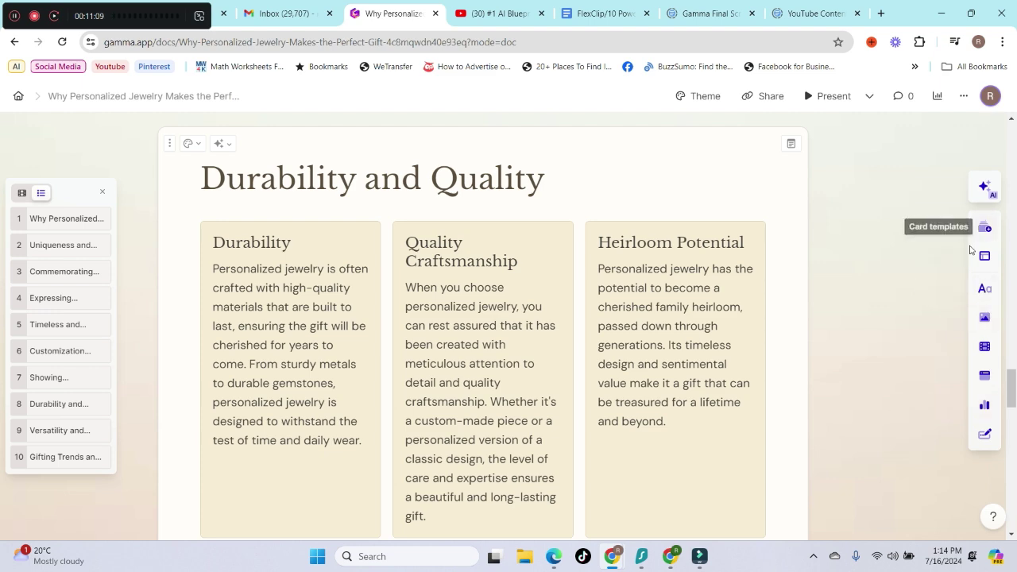
scroll(885, 448, down, 2)
click(713, 374)
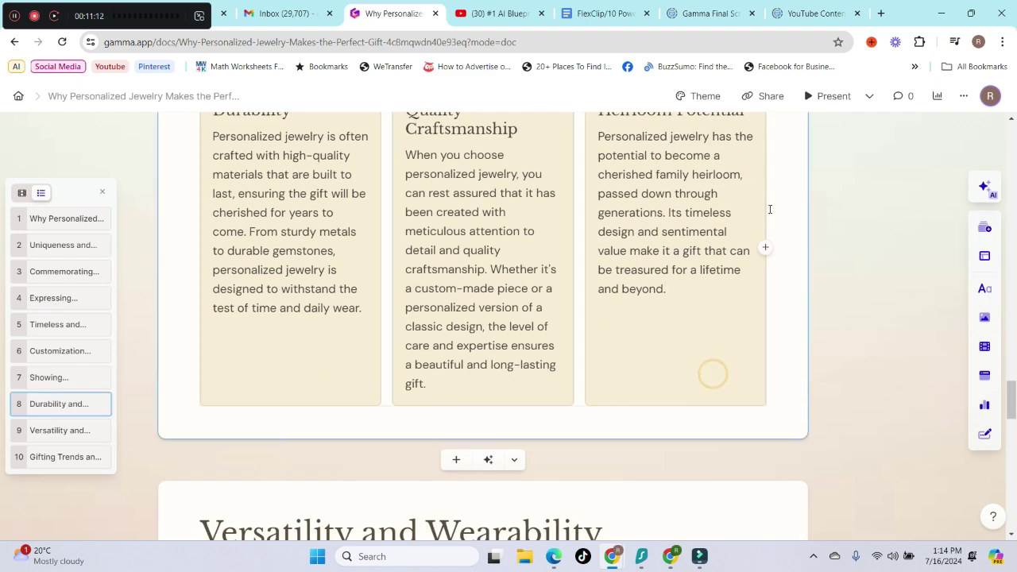
scroll(675, 372, up, 2)
scroll(673, 366, up, 2)
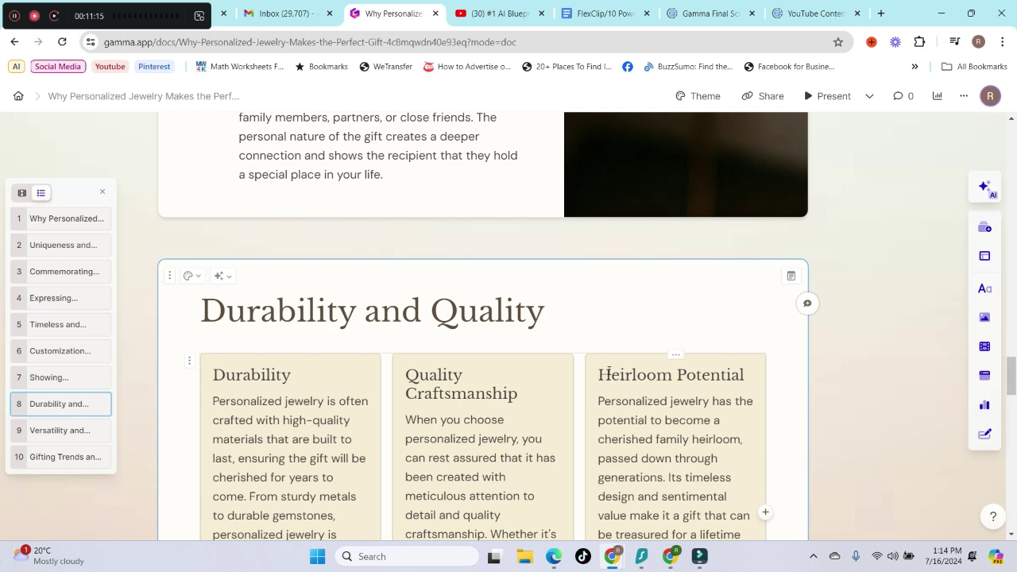
scroll(858, 286, up, 4)
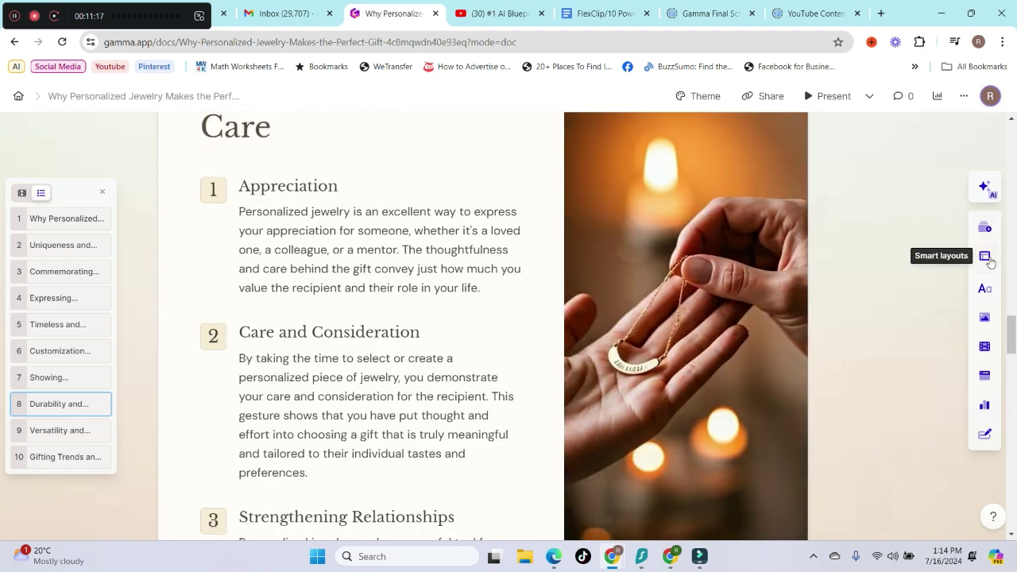
click(984, 259)
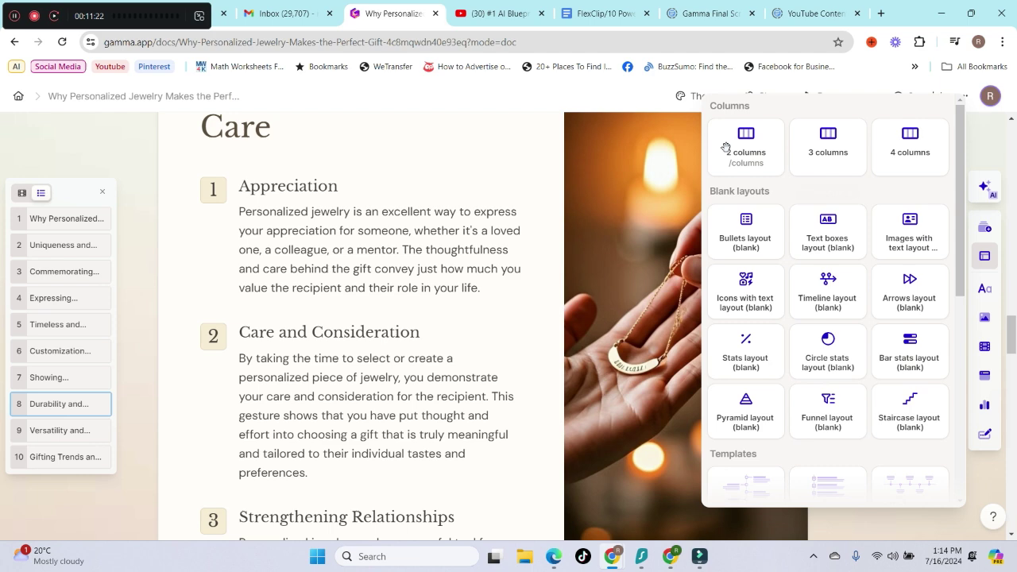
scroll(915, 333, down, 3)
scroll(916, 334, down, 3)
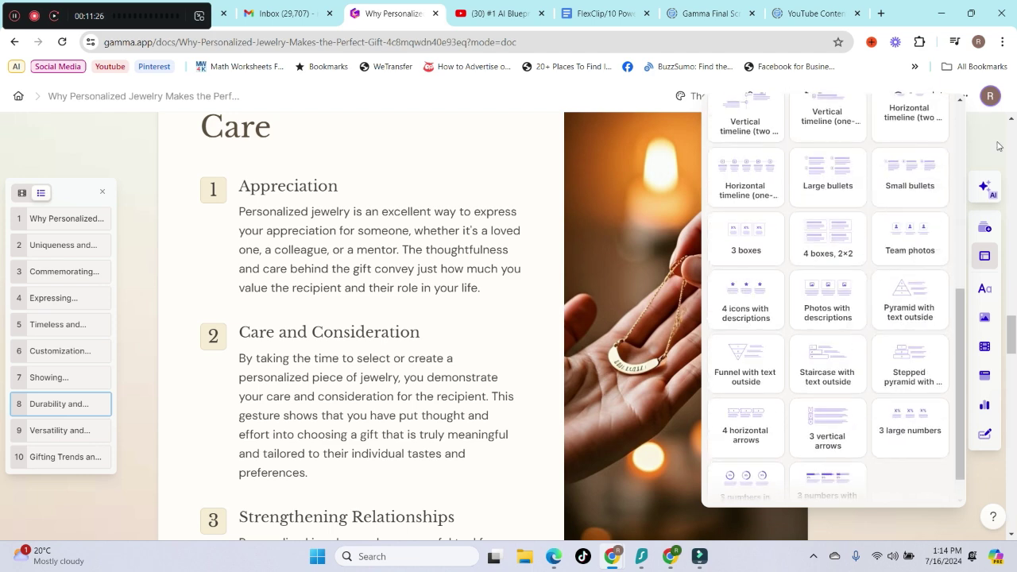
click(983, 187)
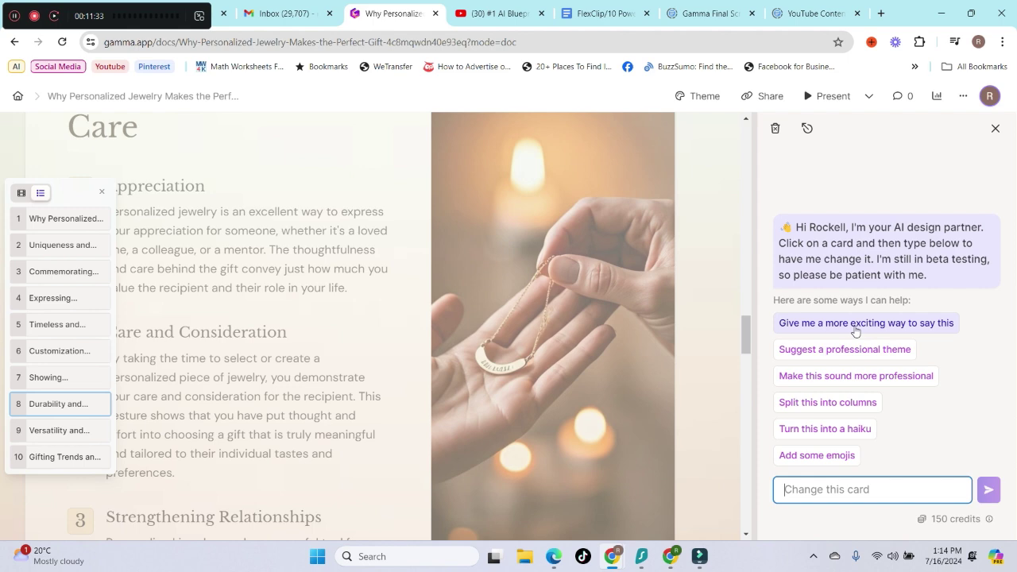
click(996, 127)
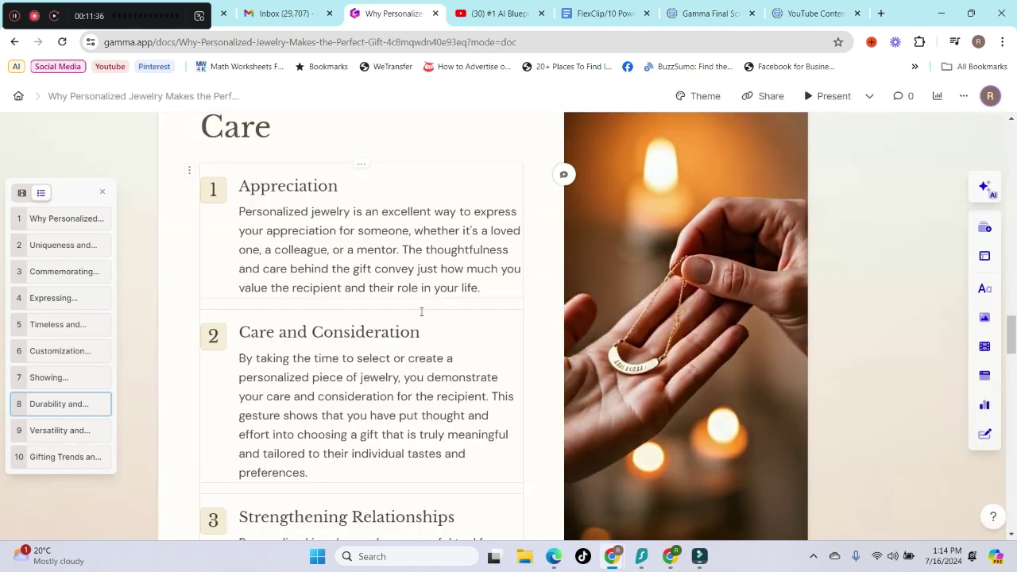
Step: Jump via the outline to Uniqueness, Expressing Emotions, Appreciation and Durability cards
scroll(318, 310, down, 5)
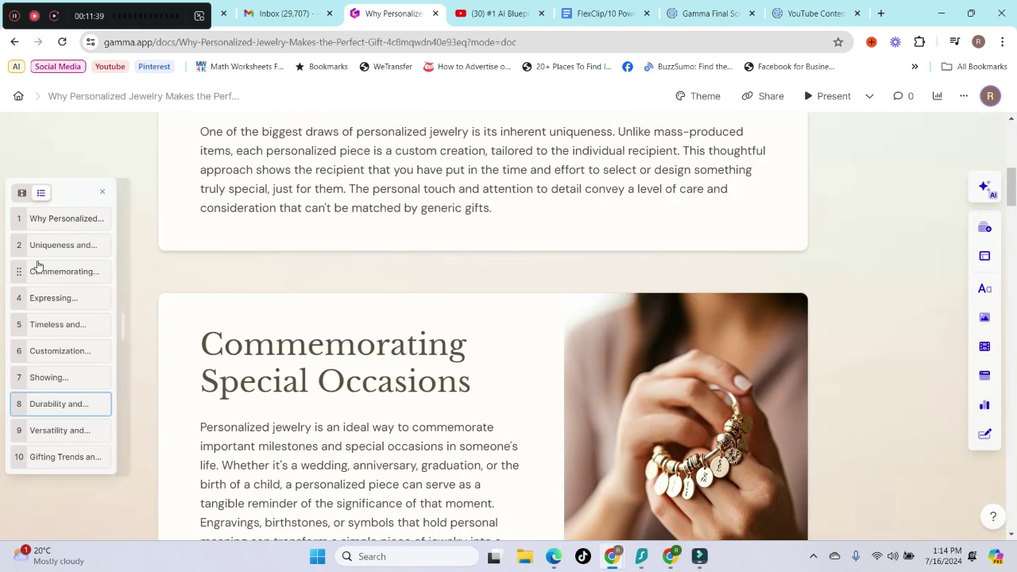
click(50, 243)
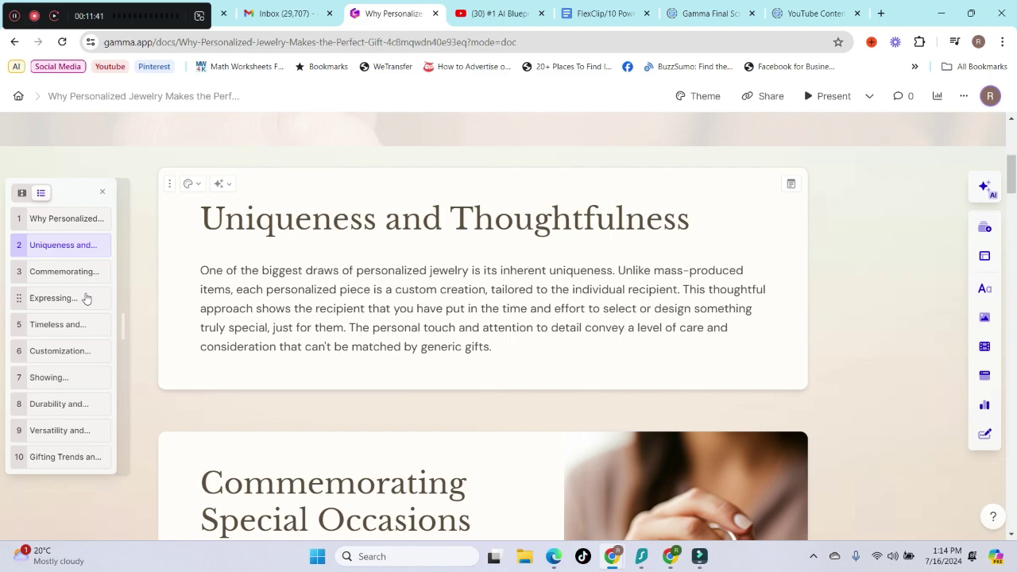
click(86, 298)
click(66, 378)
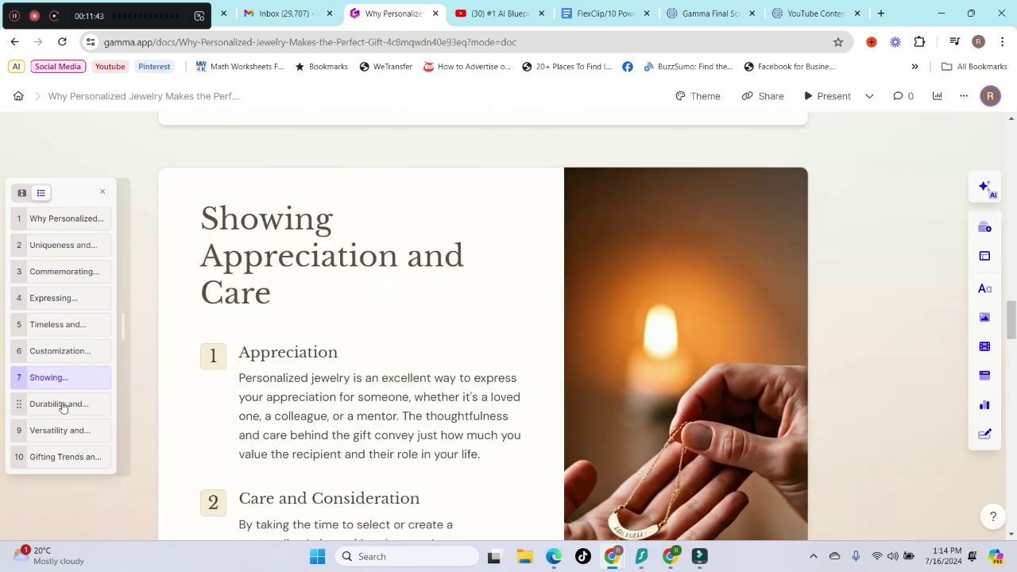
click(62, 403)
Step: Return to the opening title card and glance at the Present options
scroll(507, 233, down, 5)
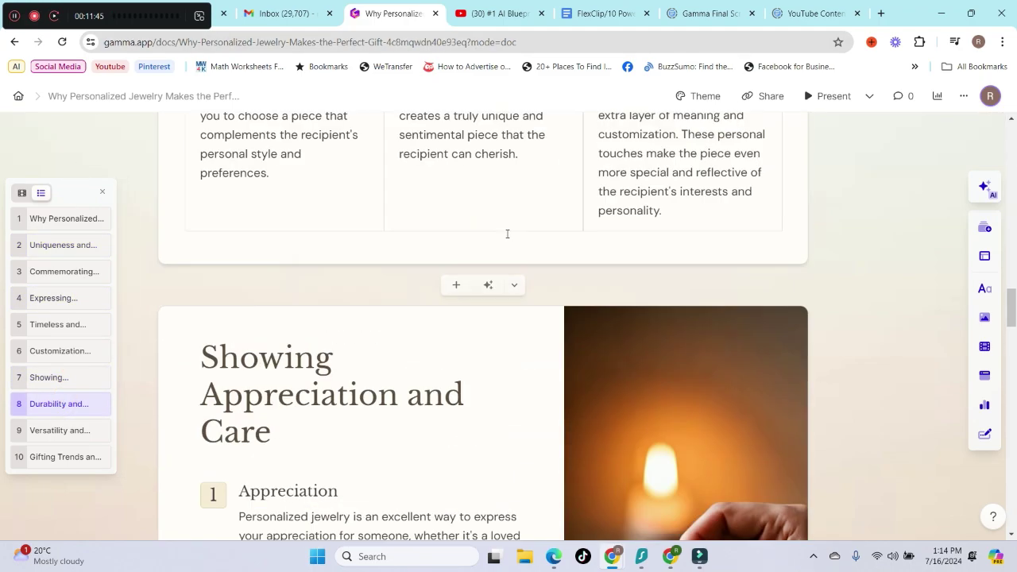
scroll(507, 233, up, 10)
scroll(492, 246, up, 10)
scroll(488, 257, up, 5)
scroll(722, 243, up, 5)
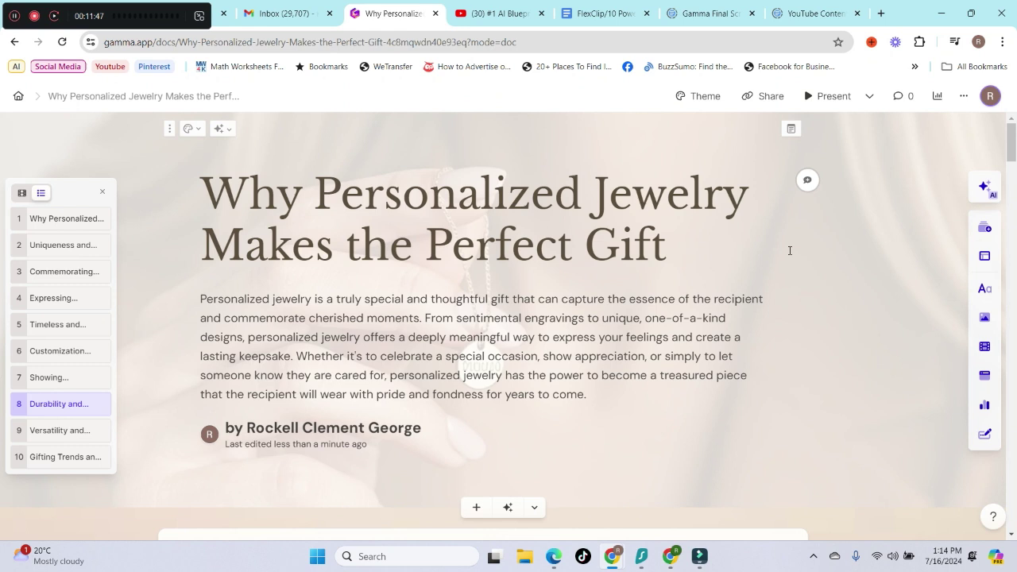
mouse_move(477, 309)
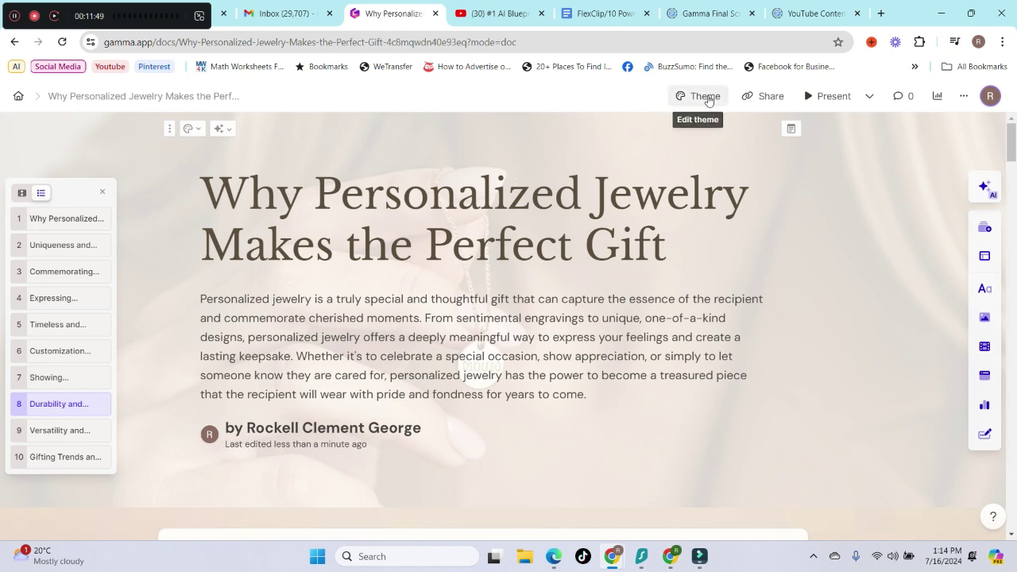
click(870, 100)
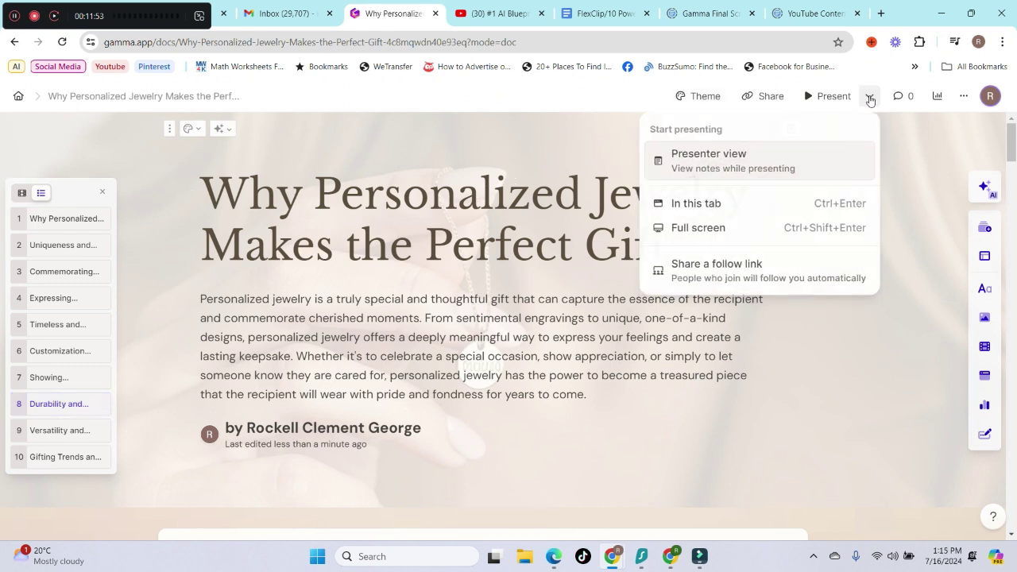
click(757, 82)
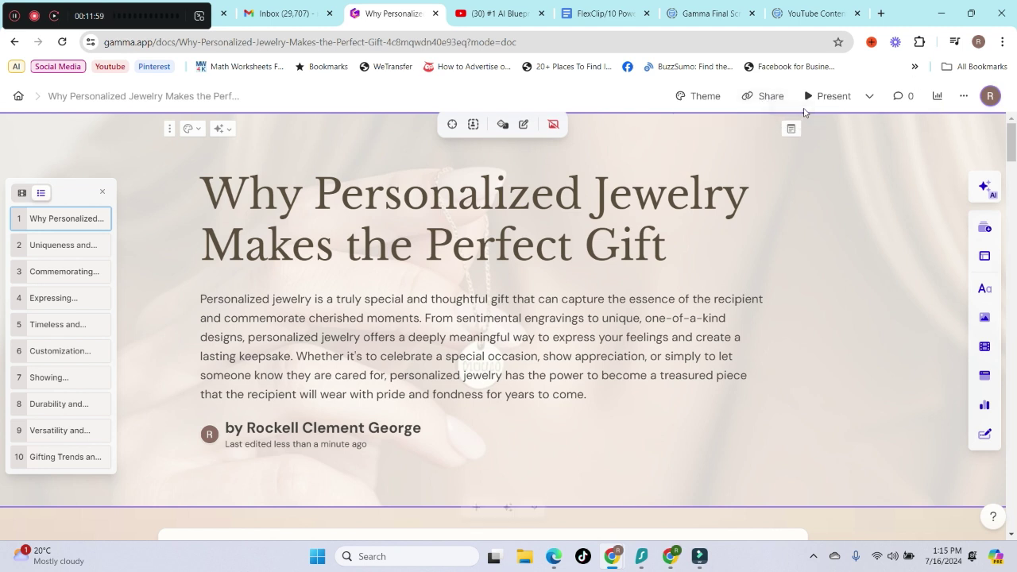
Step: Export the ebook as a PowerPoint file and a PDF from the Share panel's Export options
click(768, 100)
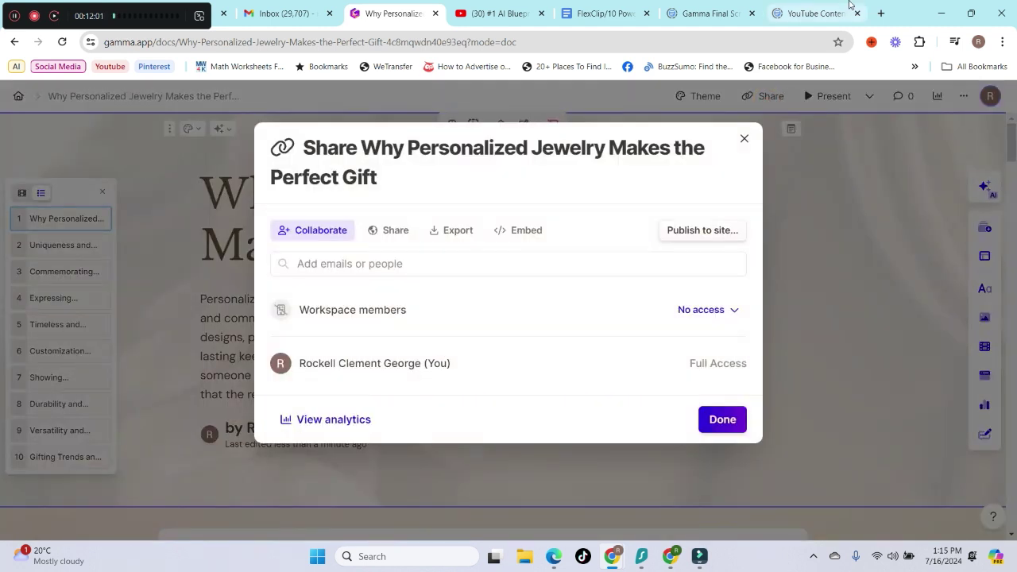
click(457, 231)
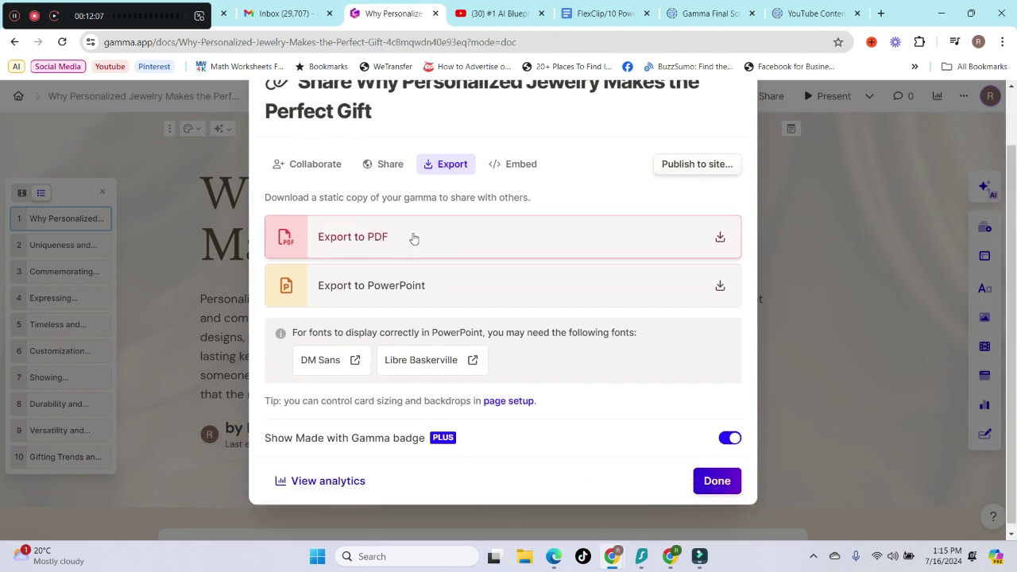
click(411, 286)
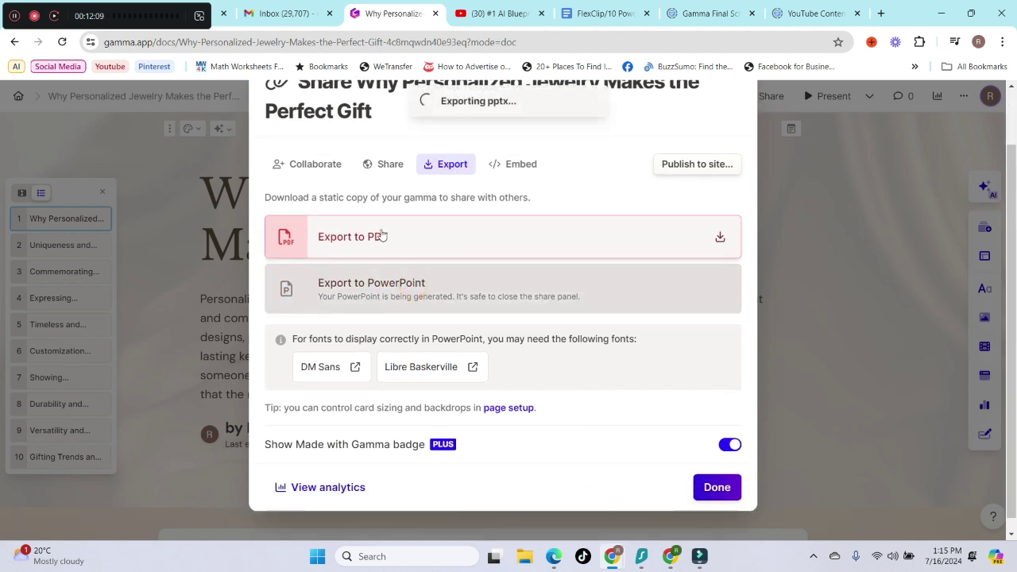
click(471, 226)
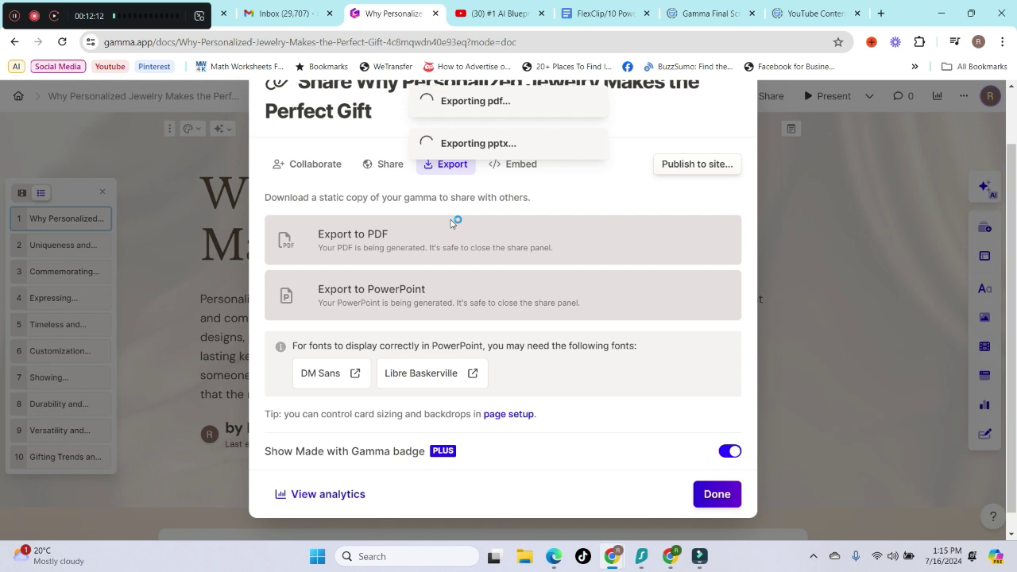
scroll(494, 364, down, 1)
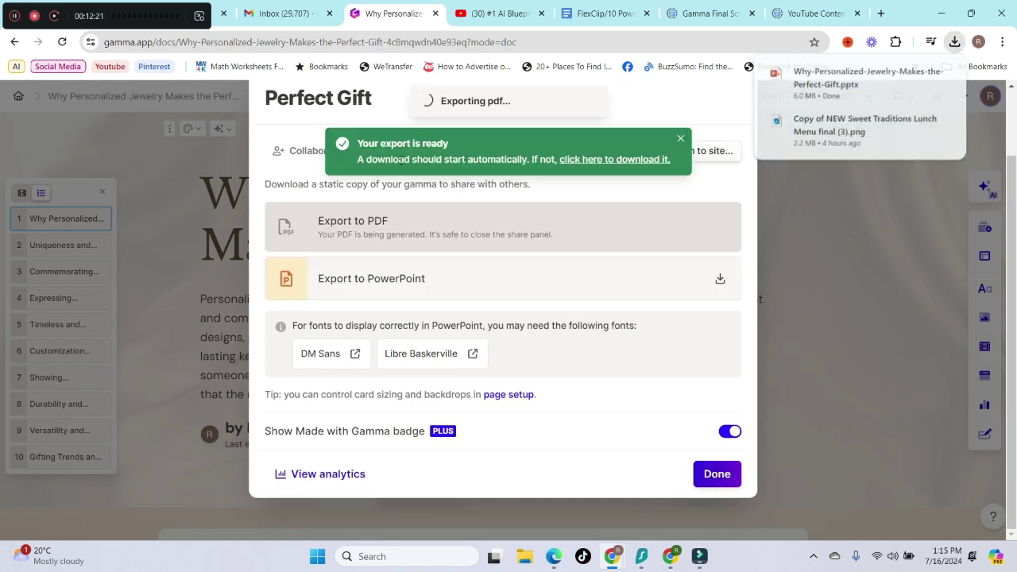
Step: Close the export panel, download the finished .pptx and confirm it in Chrome's downloads list
click(716, 475)
click(627, 159)
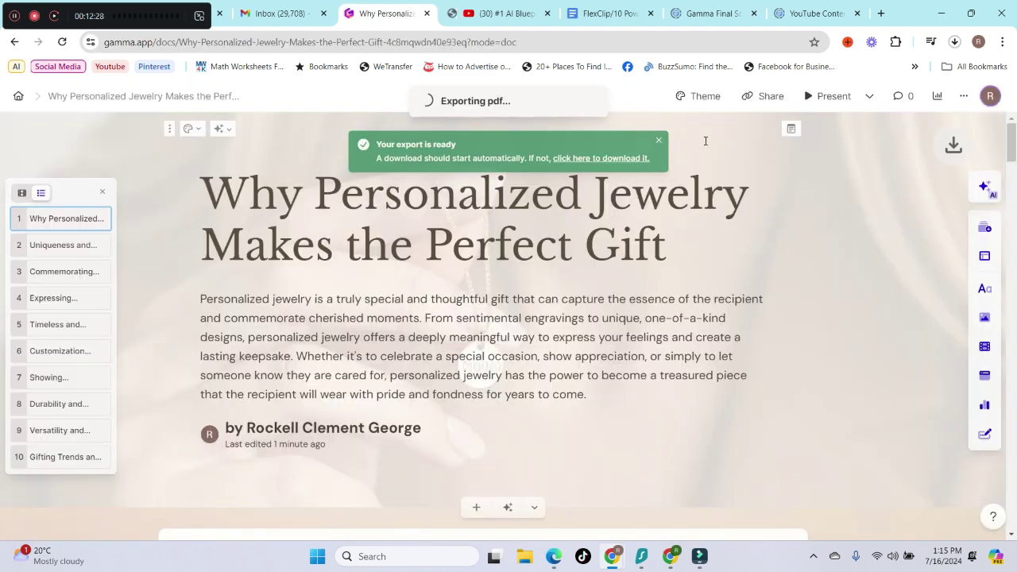
click(954, 41)
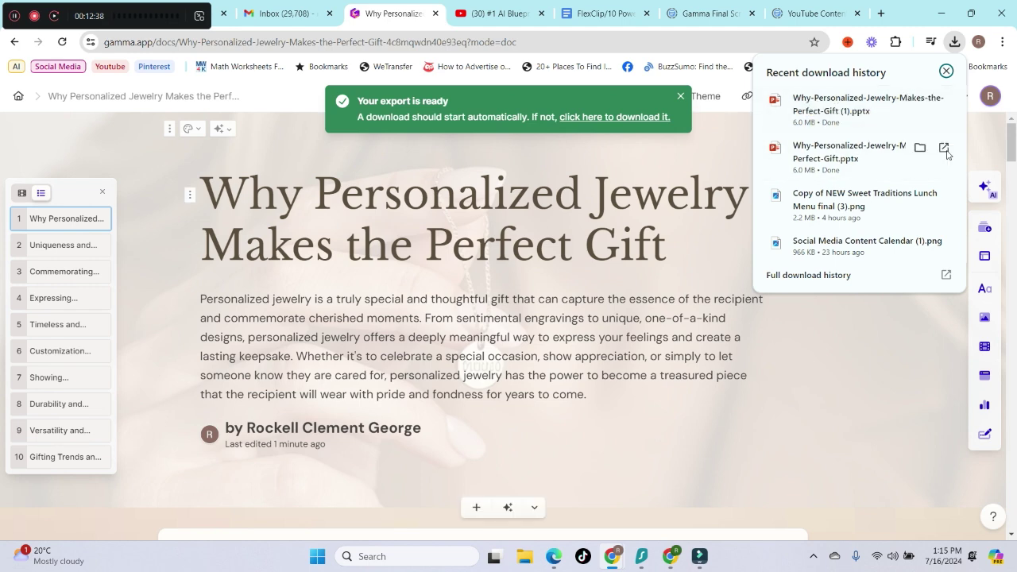
click(721, 155)
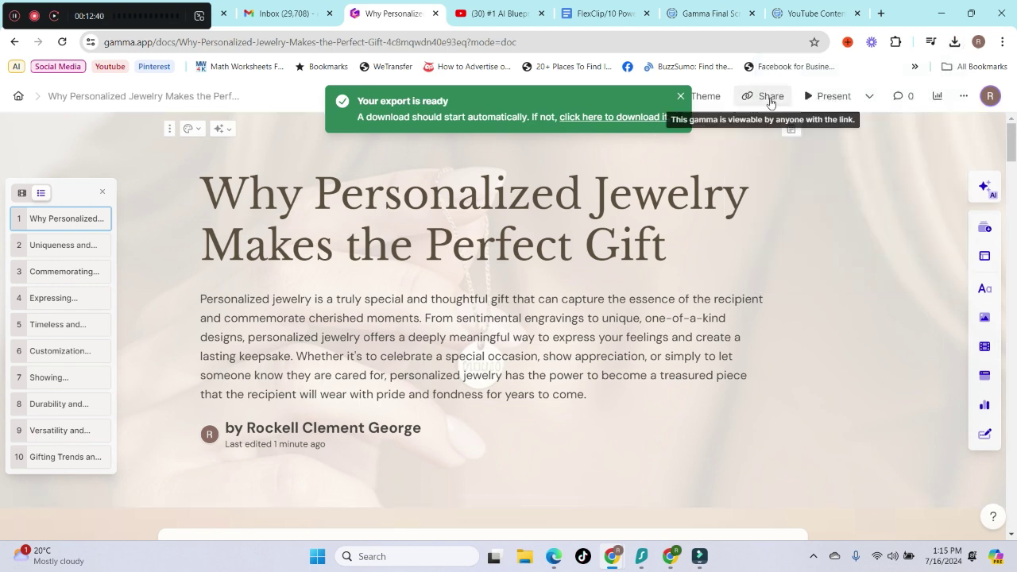
Step: Start a PDF export of the ebook, then glance at the site publishing settings and close them
click(766, 100)
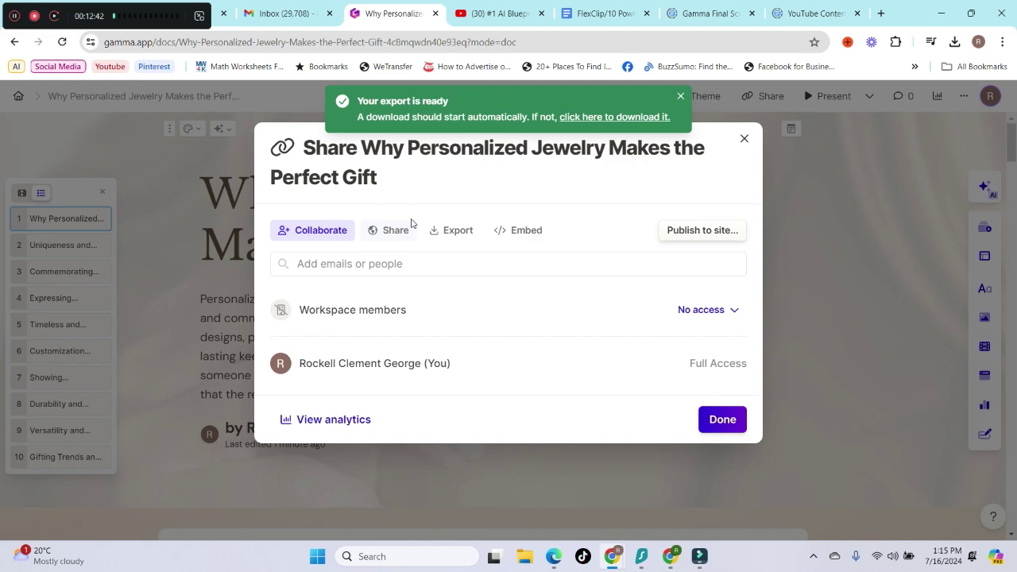
click(452, 229)
click(372, 301)
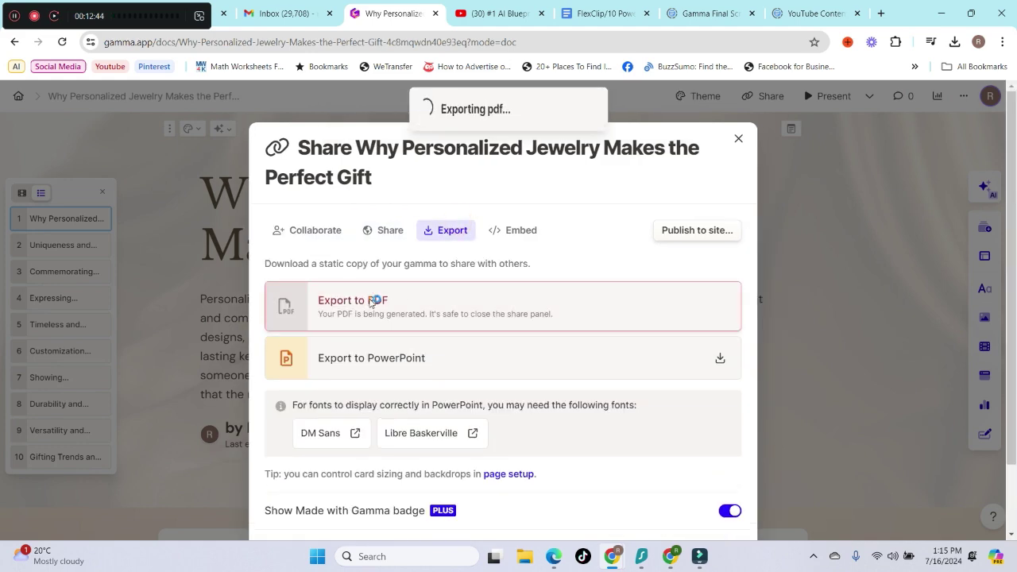
click(714, 242)
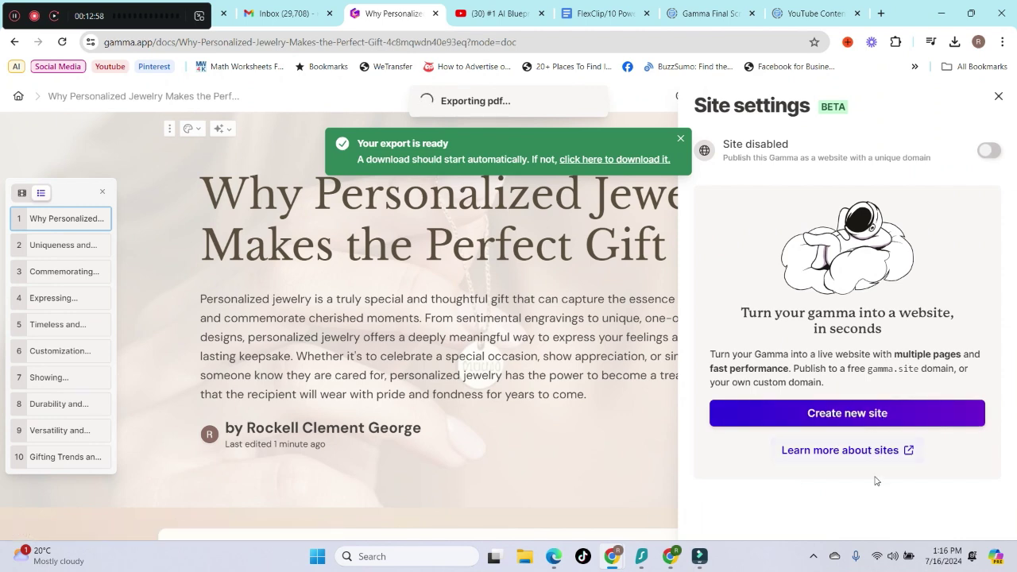
click(999, 96)
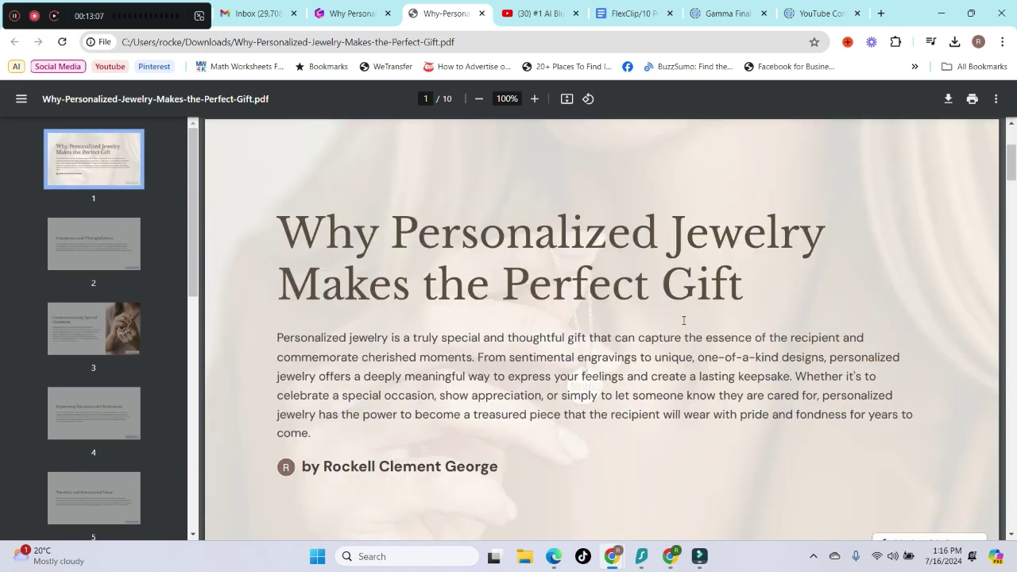
Step: Zoom the downloaded ebook PDF out to 67% in Chrome's viewer
scroll(676, 311, down, 3)
click(479, 98)
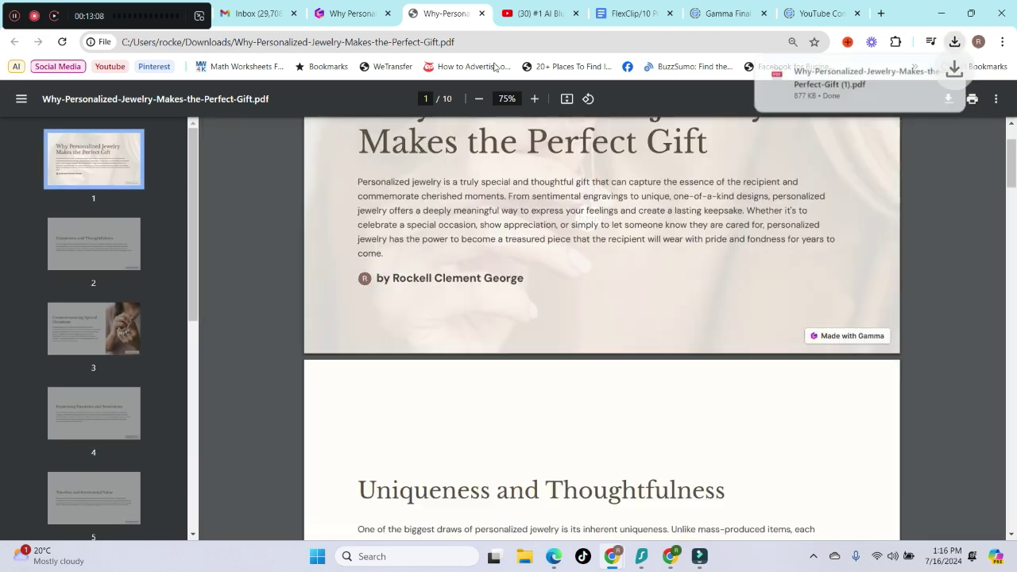
click(479, 99)
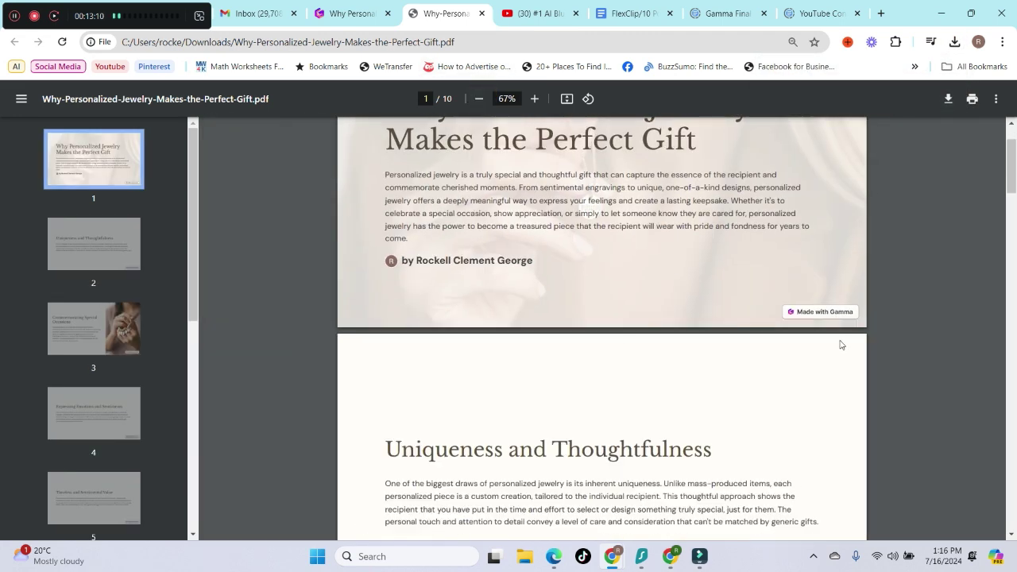
scroll(815, 325, up, 1)
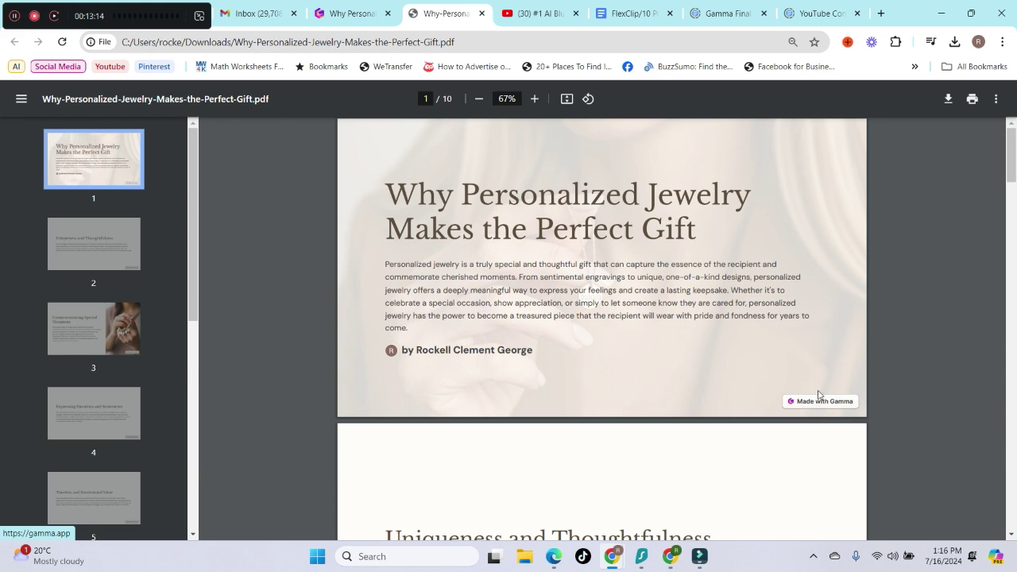
Step: Scroll through all ten pages of the jewelry ebook PDF
scroll(509, 238, down, 5)
scroll(442, 313, down, 3)
scroll(461, 289, down, 2)
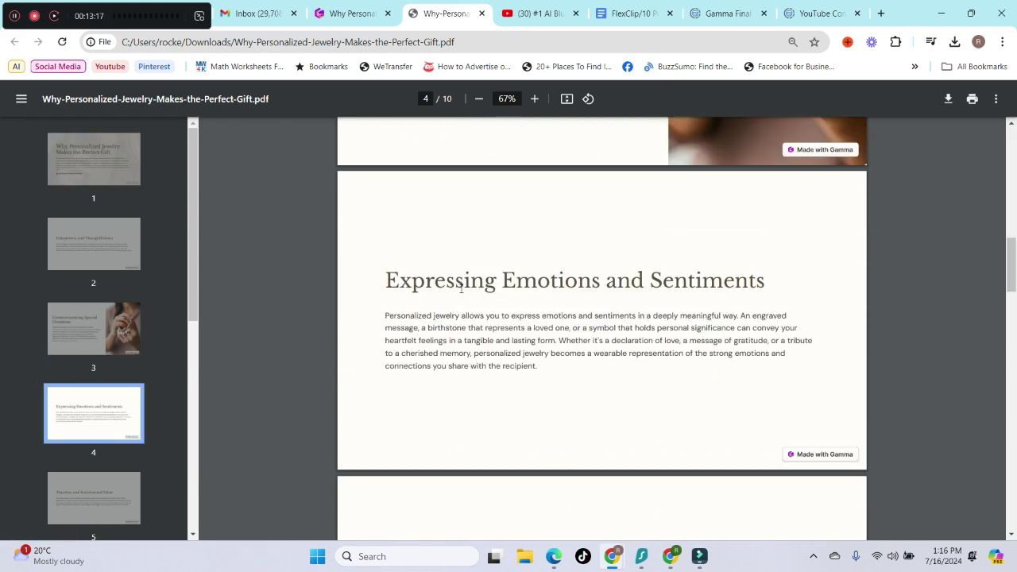
scroll(620, 391, down, 3)
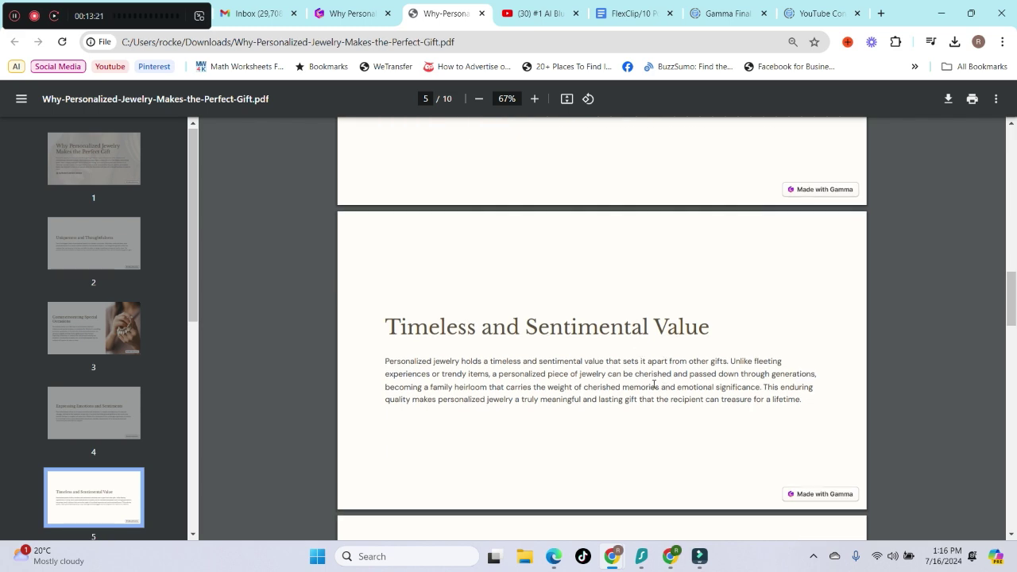
scroll(653, 384, down, 2)
scroll(646, 347, down, 1)
scroll(644, 352, down, 1)
scroll(642, 317, up, 1)
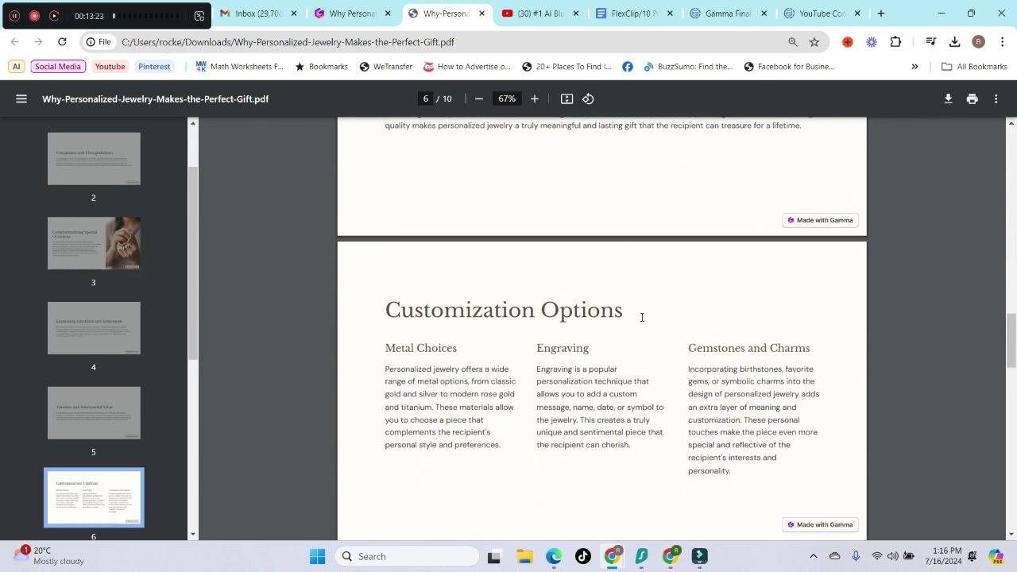
scroll(518, 245, down, 2)
scroll(457, 320, down, 1)
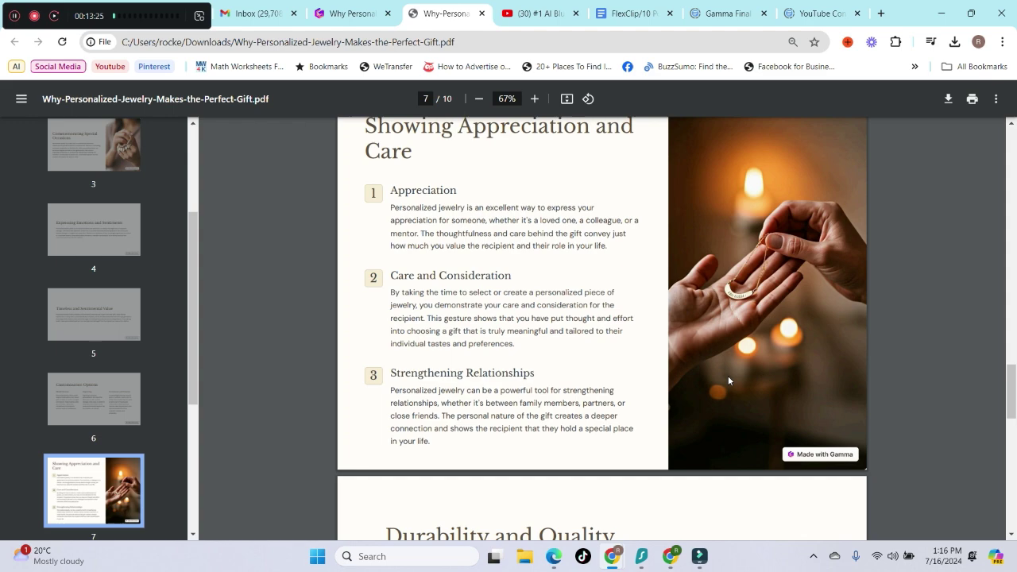
scroll(728, 380, down, 3)
scroll(679, 363, down, 5)
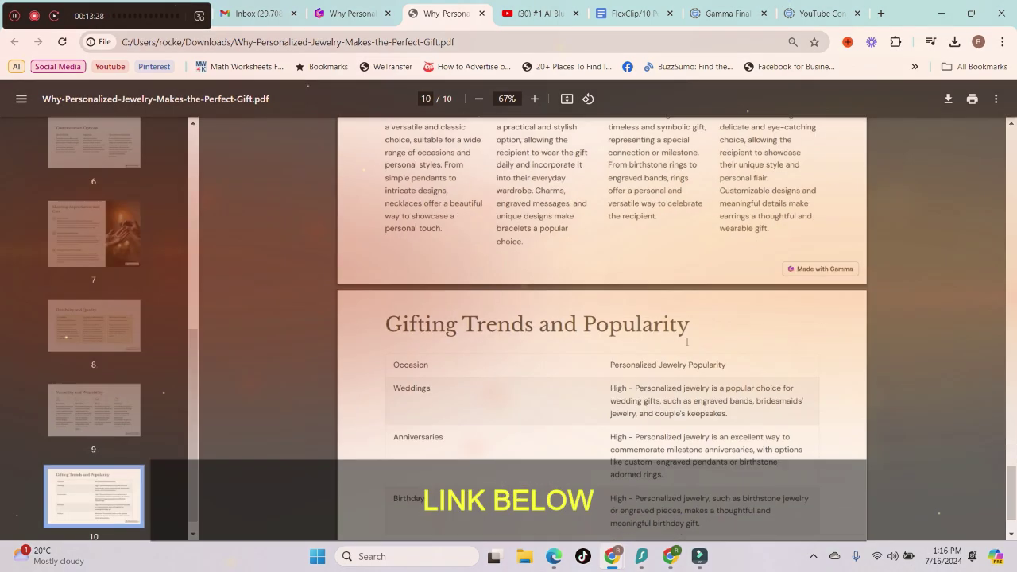
scroll(707, 362, down, 2)
Step: Scroll back up to the PDF's title page
scroll(788, 471, up, 1)
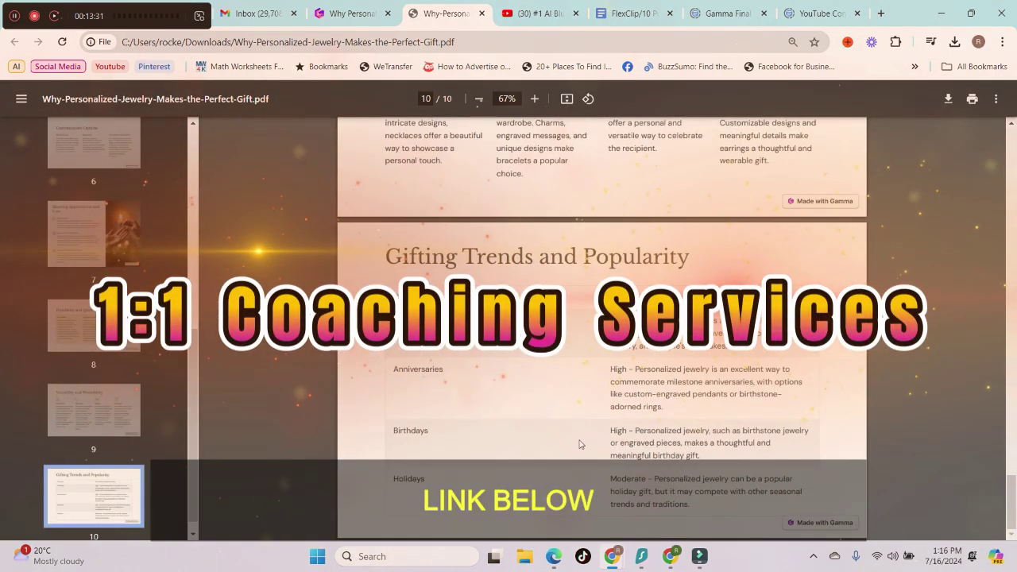
scroll(732, 282, up, 6)
scroll(732, 282, up, 3)
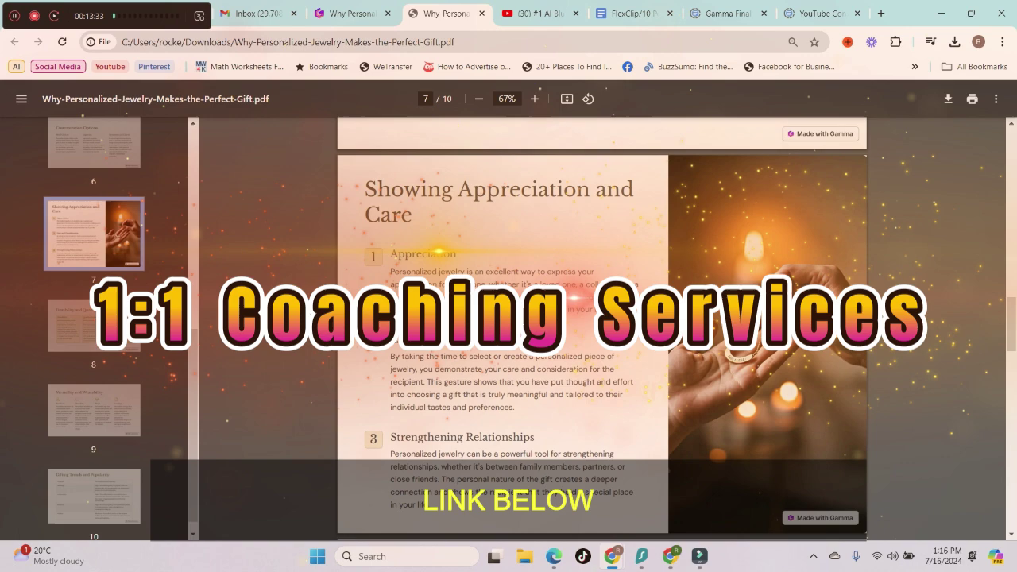
scroll(731, 282, up, 15)
scroll(1003, 139, up, 2)
scroll(1003, 139, up, 5)
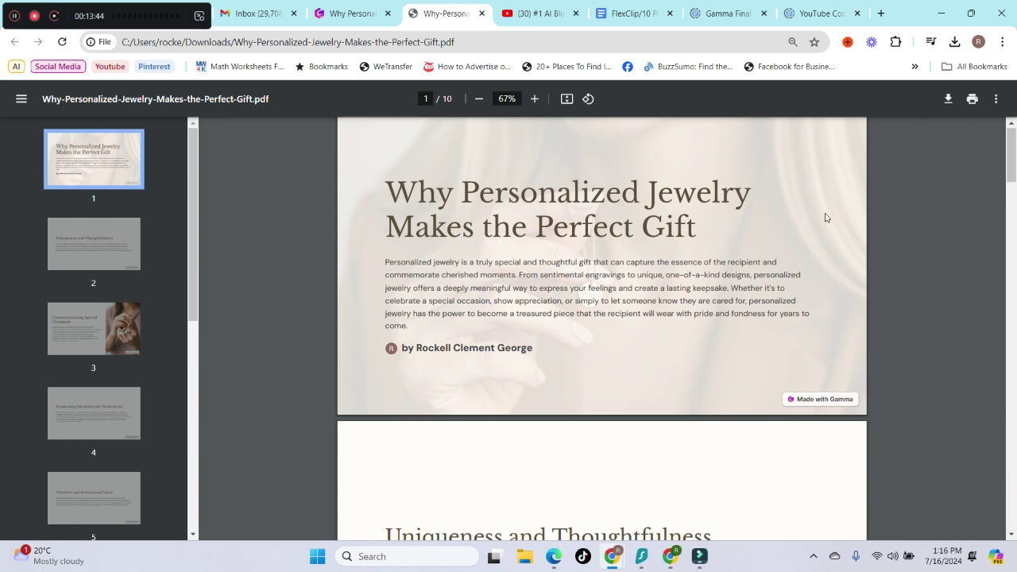
scroll(826, 230, down, 4)
Step: Scroll the pricing dialog to compare Plus (15 cards, unbranded exports) with Pro (30 cards, custom domains)
scroll(558, 394, up, 4)
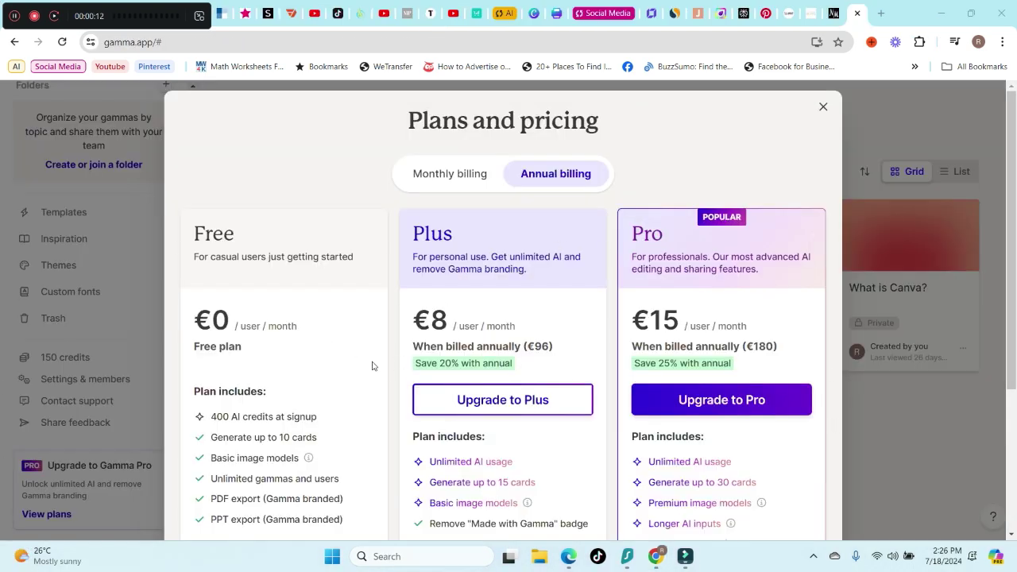
scroll(286, 291, down, 1)
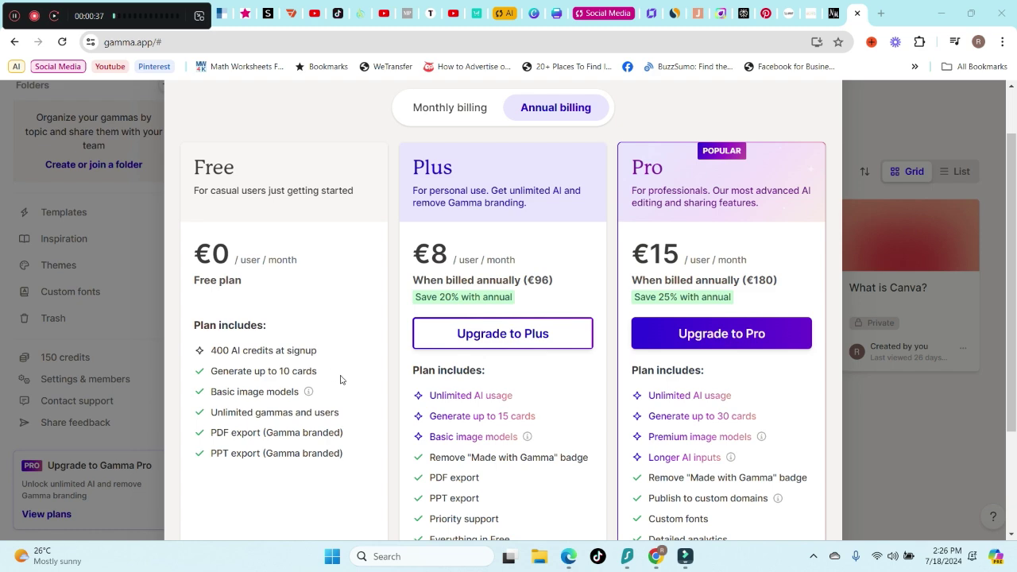
scroll(524, 469, down, 2)
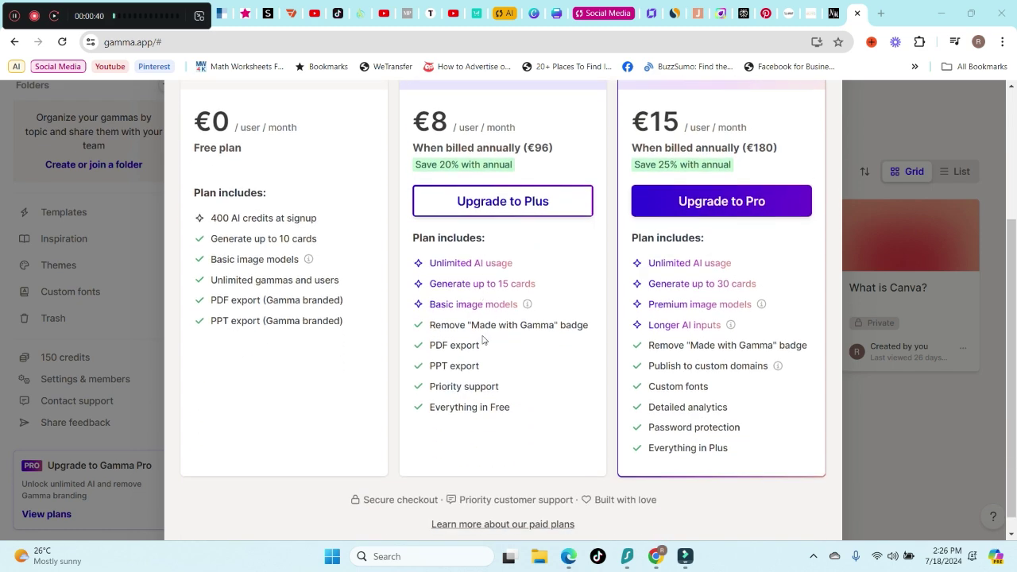
scroll(482, 342, up, 2)
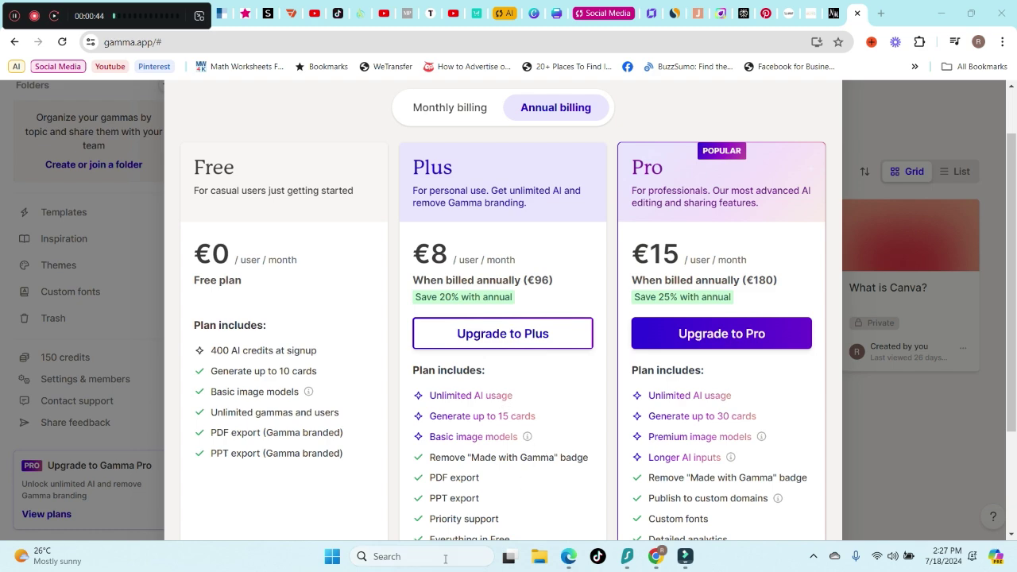
scroll(515, 405, down, 1)
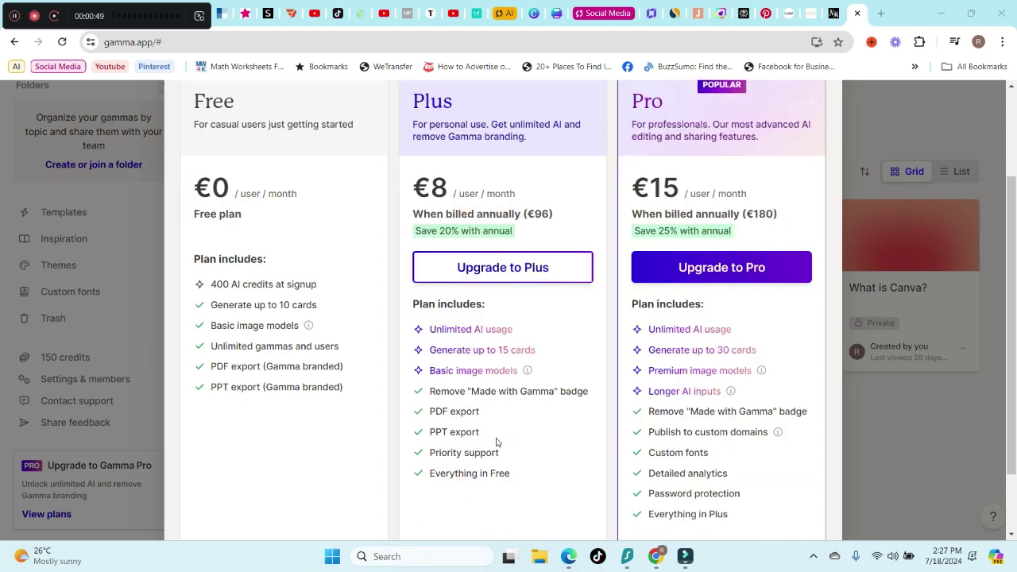
scroll(709, 337, up, 1)
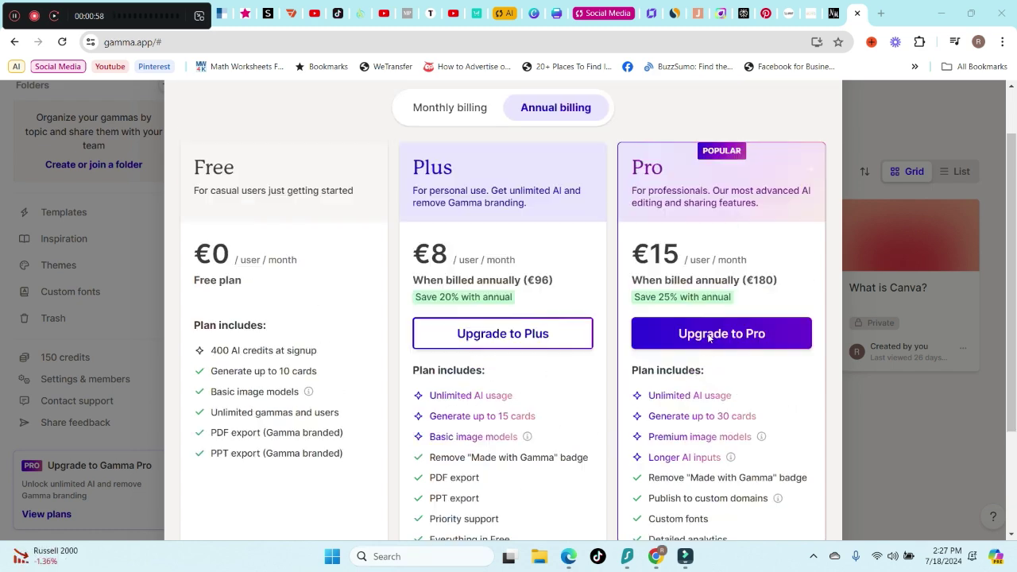